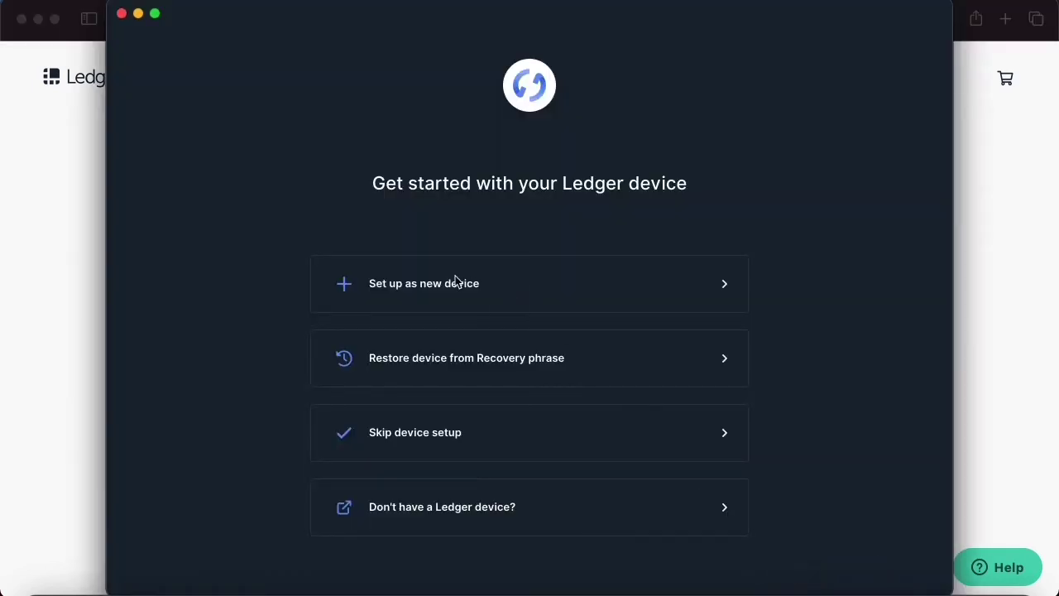
# Set up the Ledger Nano X as a new device through the PIN and recovery phrase stages
pyautogui.click(440, 287)
pyautogui.click(331, 350)
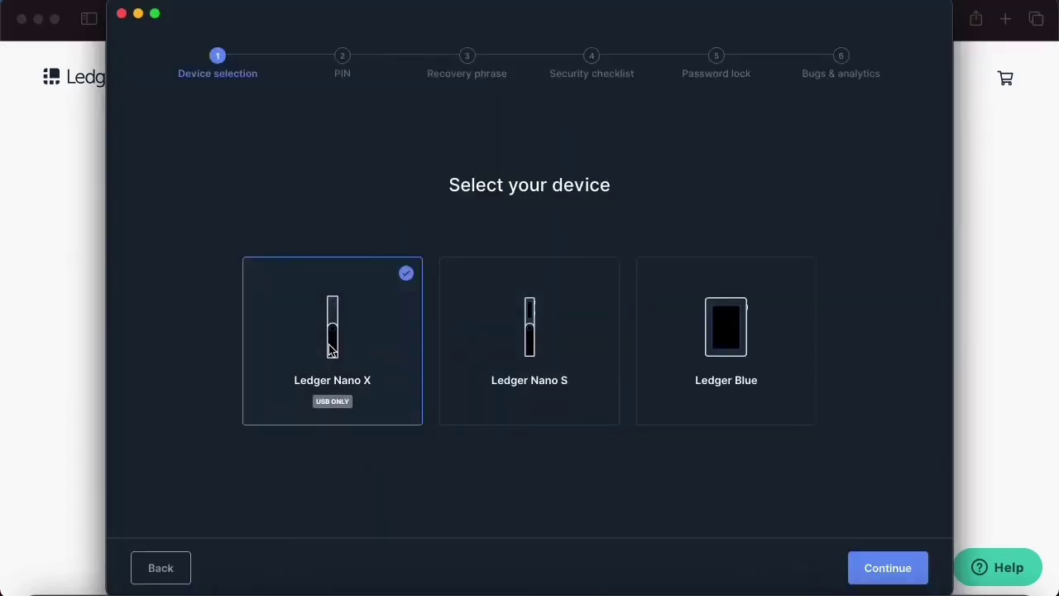
pyautogui.click(889, 569)
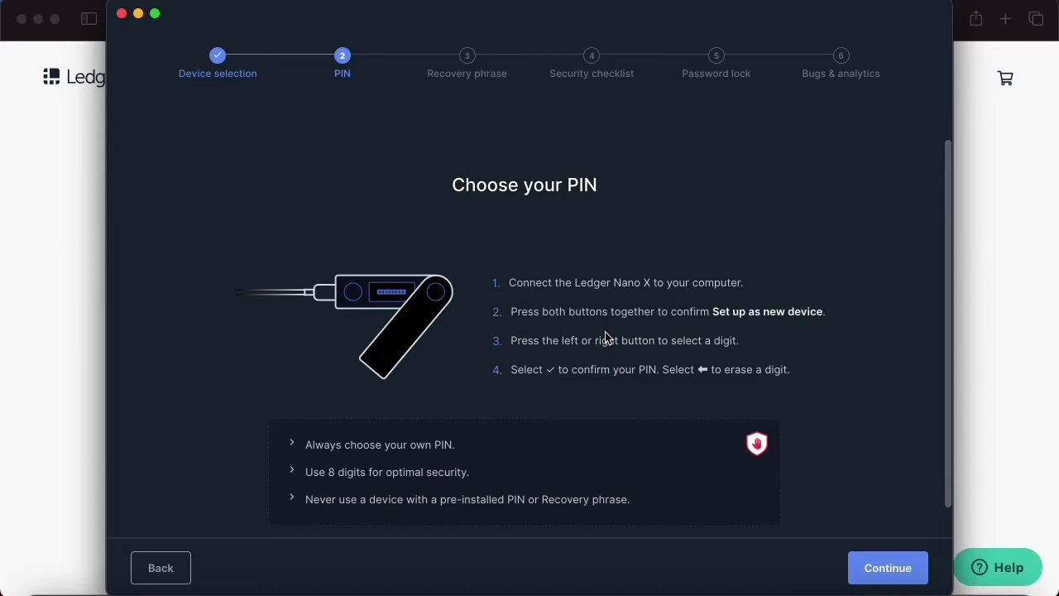
pyautogui.click(902, 570)
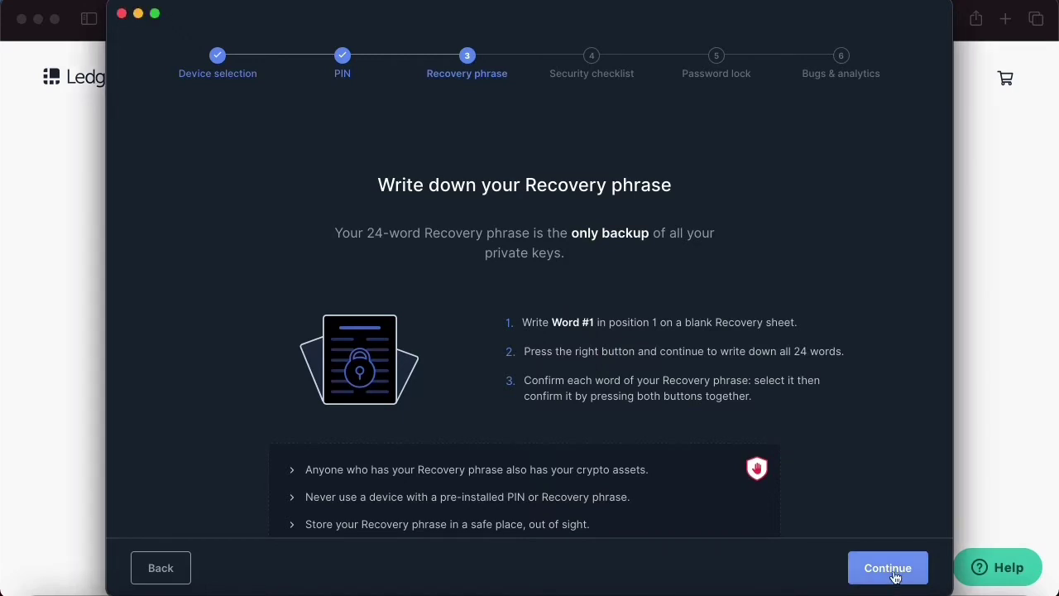
pyautogui.click(887, 569)
# Confirm own PIN and saved recovery phrase, then check the device is genuine
pyautogui.click(678, 331)
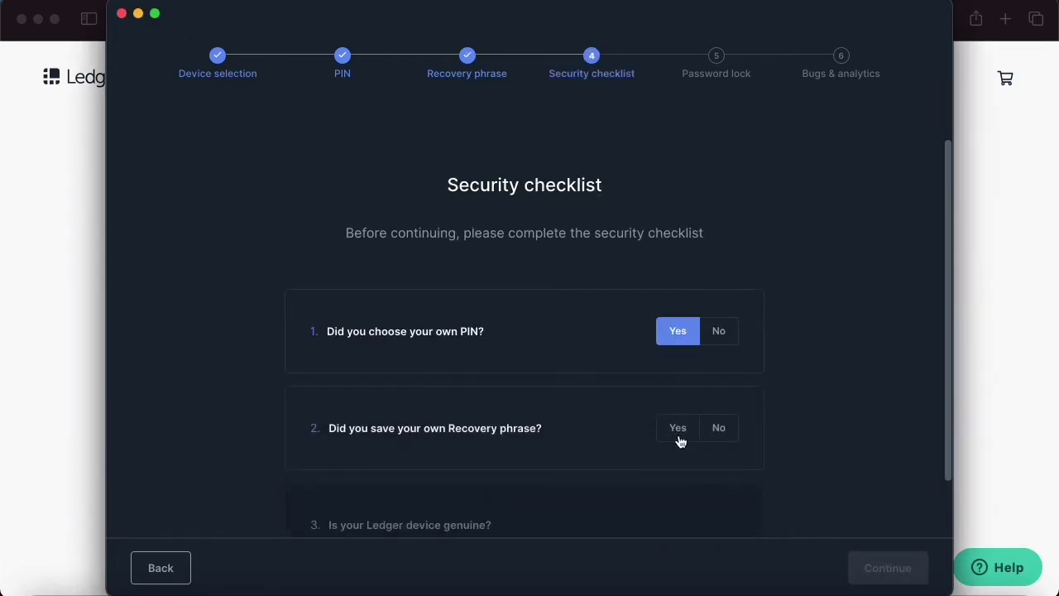
pyautogui.click(678, 430)
pyautogui.scroll(-2, 687, 451)
pyautogui.click(693, 470)
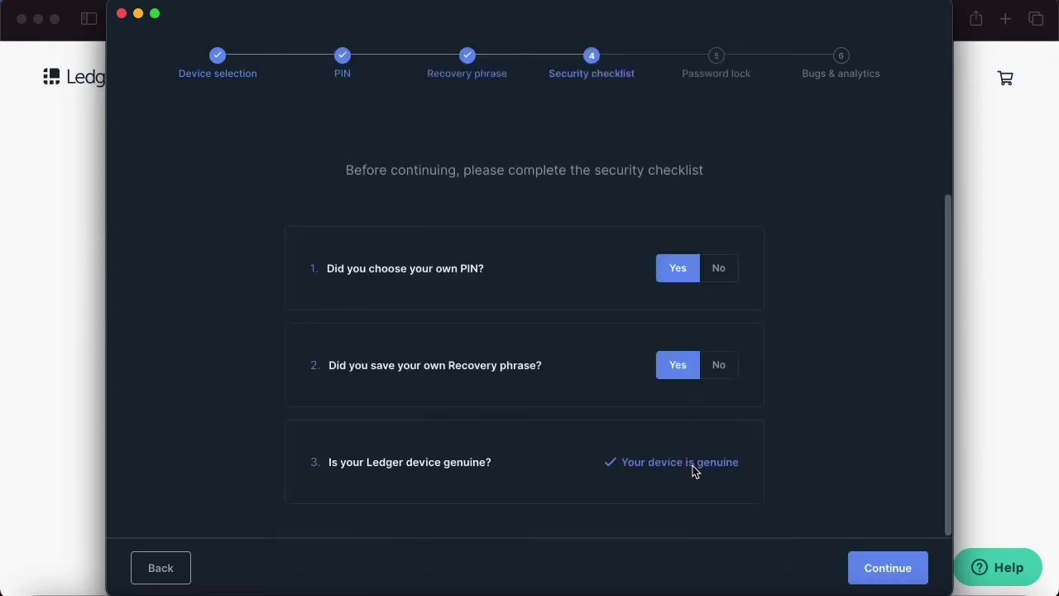
# Set and confirm a password lock for Ledger Live's local data to complete setup
pyautogui.click(887, 569)
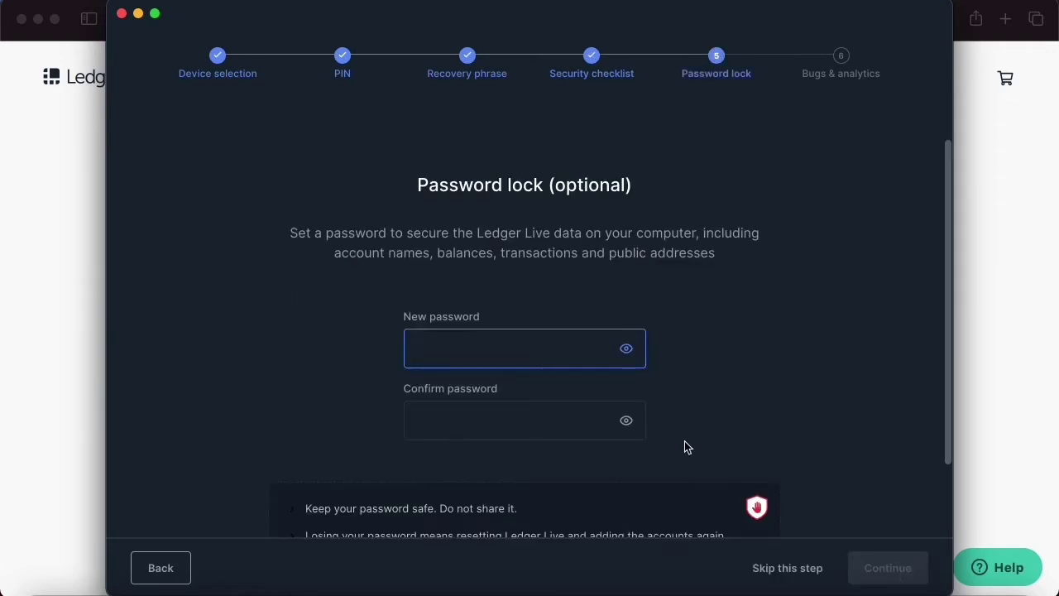
pyautogui.press('Tab')
pyautogui.write('a')
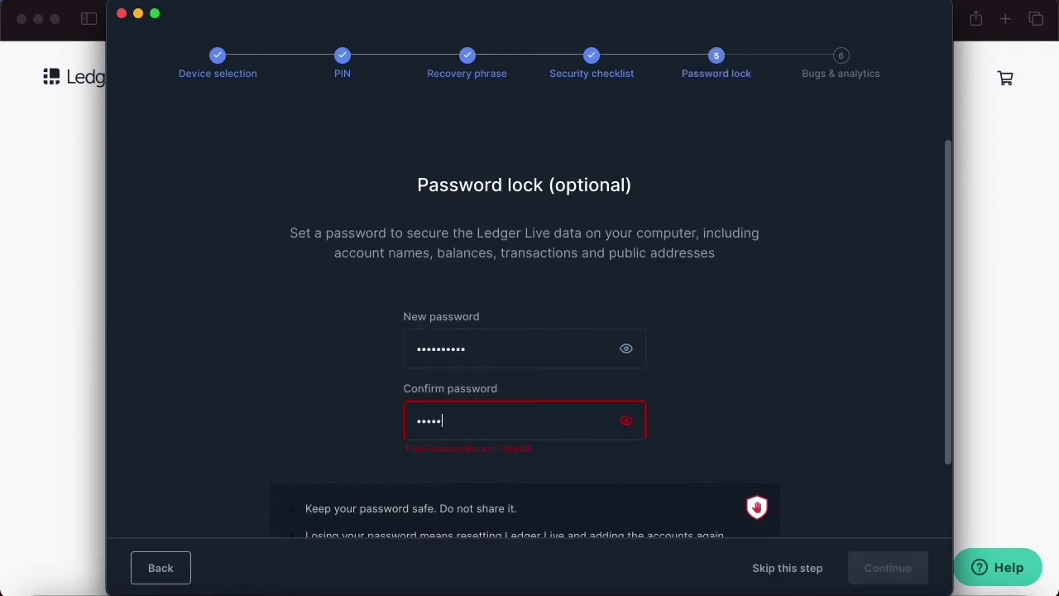
pyautogui.write('a')
pyautogui.scroll(-3, 864, 467)
pyautogui.click(893, 570)
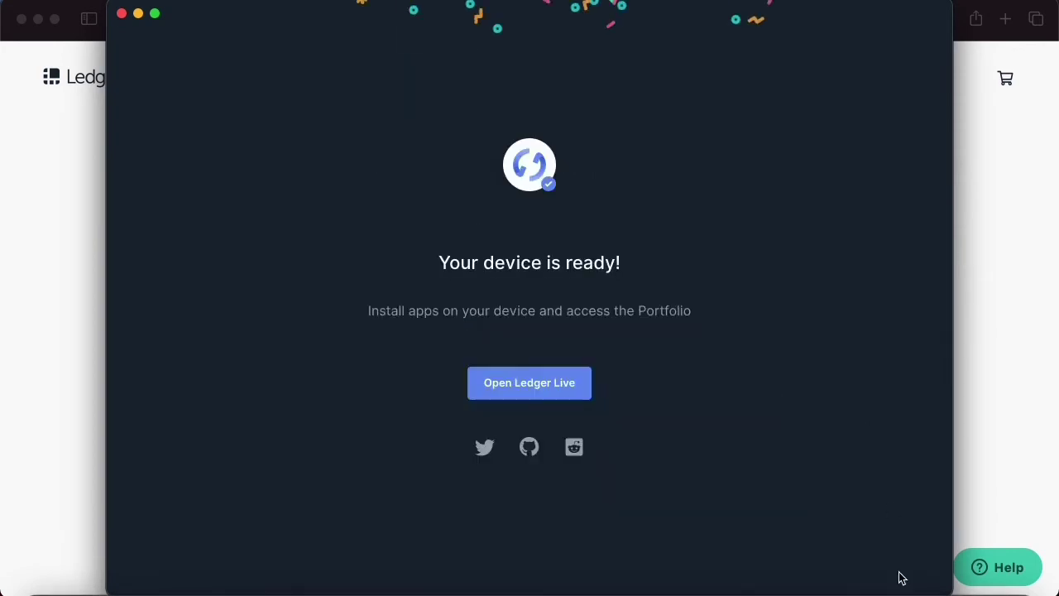
# Open Ledger Live and accept the Terms of Use
pyautogui.click(541, 383)
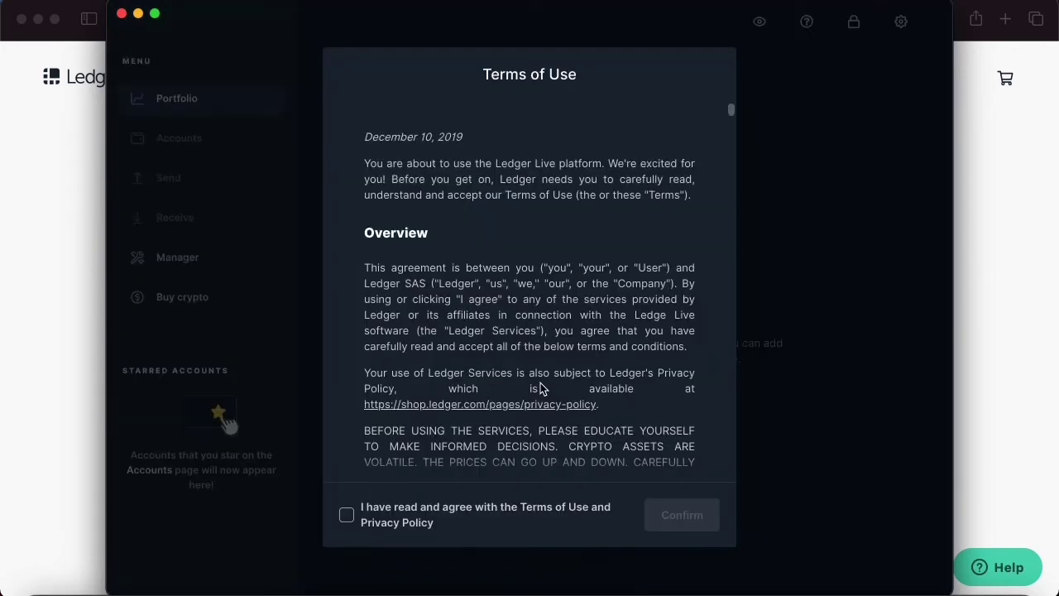
pyautogui.click(347, 515)
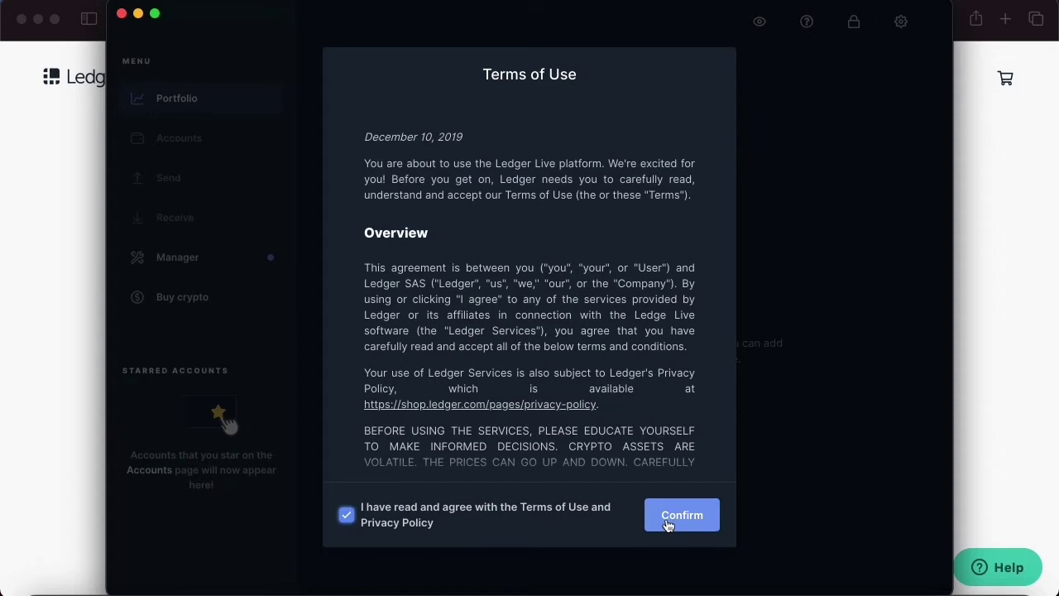
pyautogui.click(672, 524)
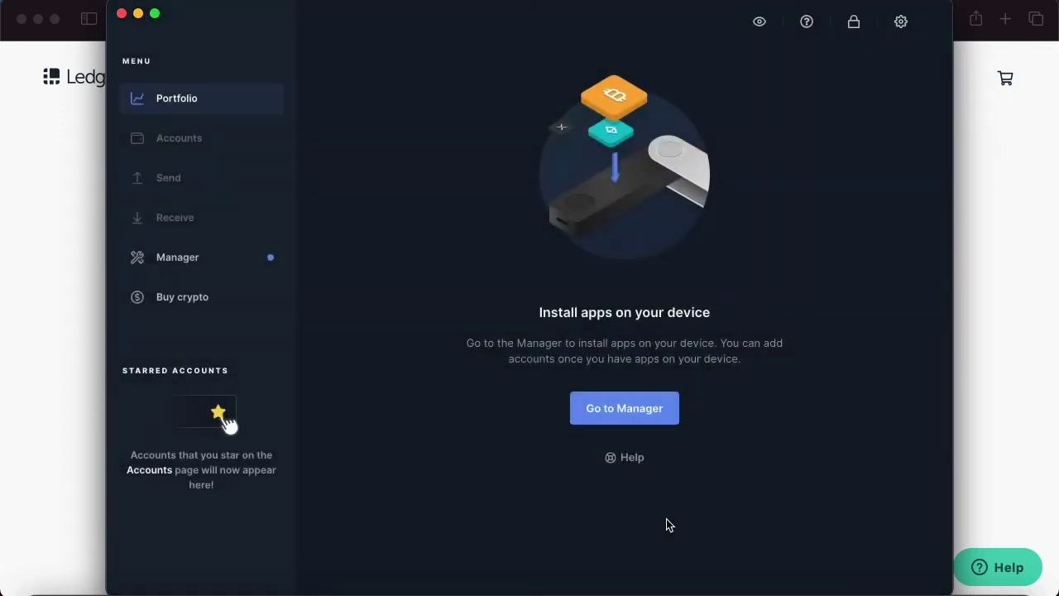
# Update the Nano X firmware to 1.2.4-4 from the Manager, confirming the recovery phrase is on hand
pyautogui.click(642, 413)
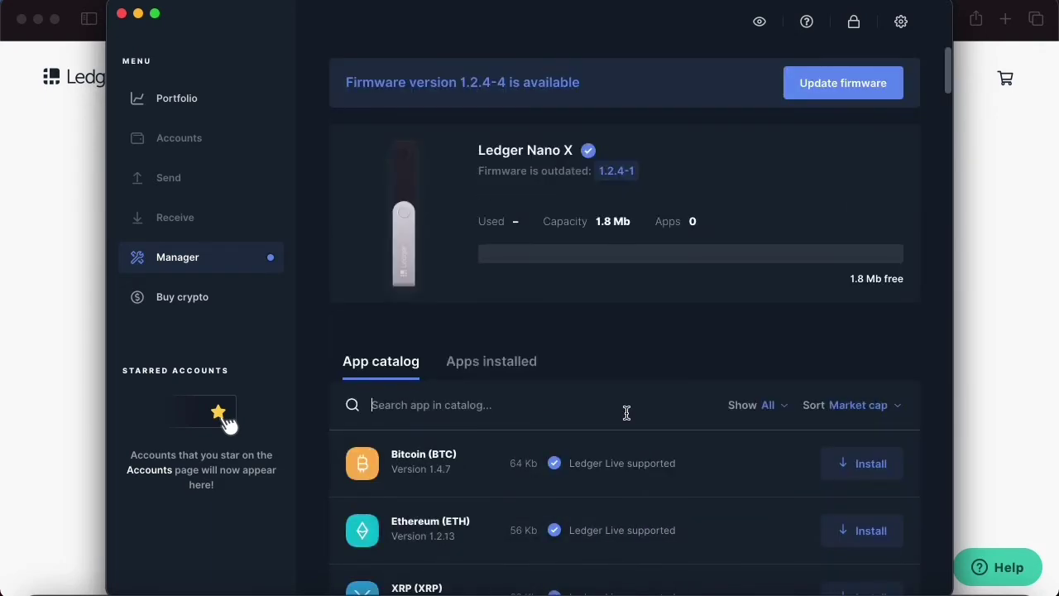
pyautogui.click(846, 86)
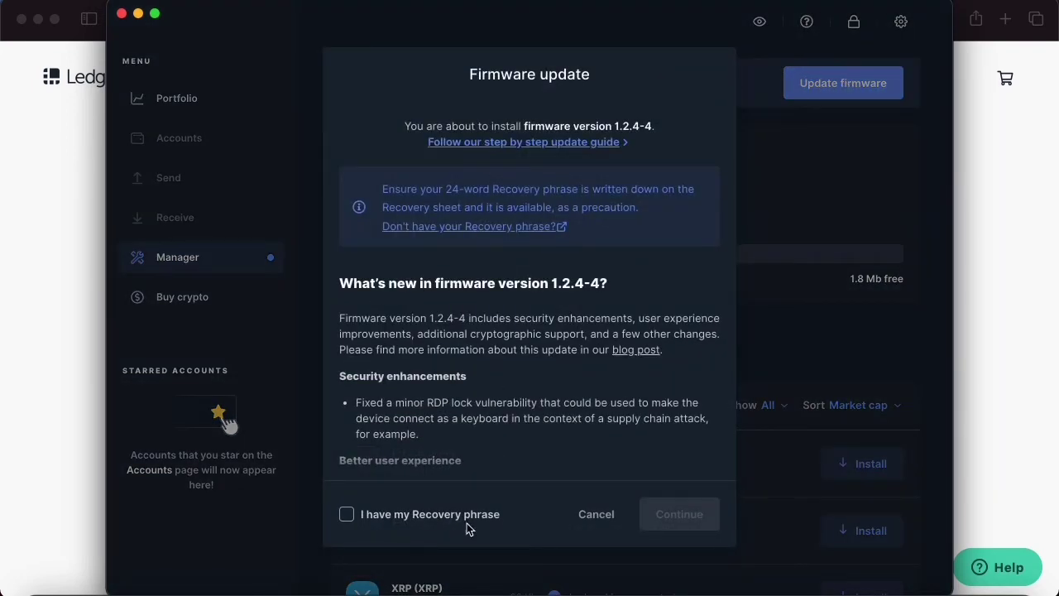
pyautogui.click(347, 513)
pyautogui.scroll(-5, 544, 455)
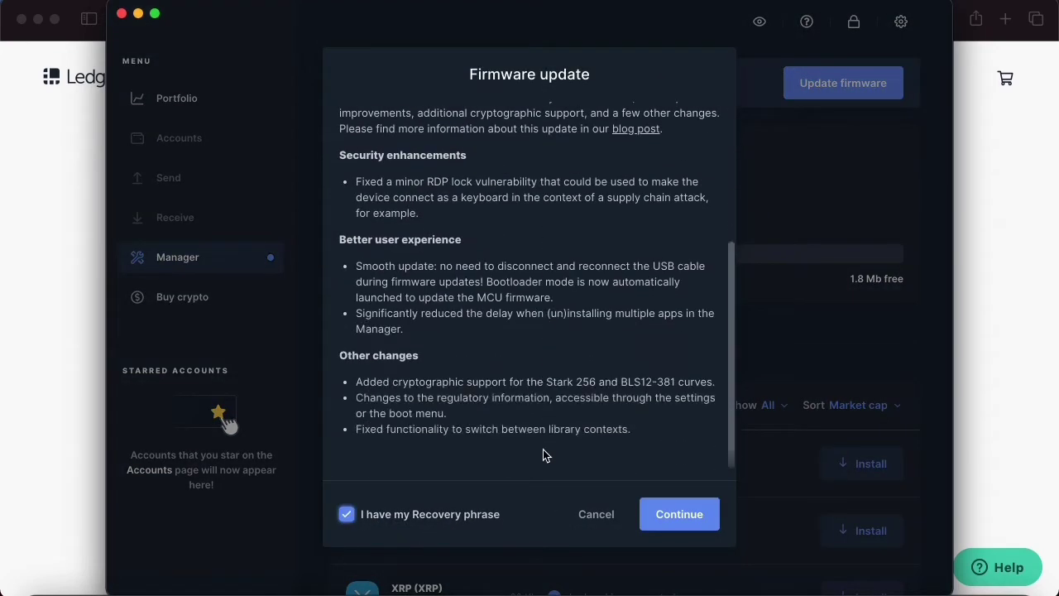
pyautogui.click(684, 523)
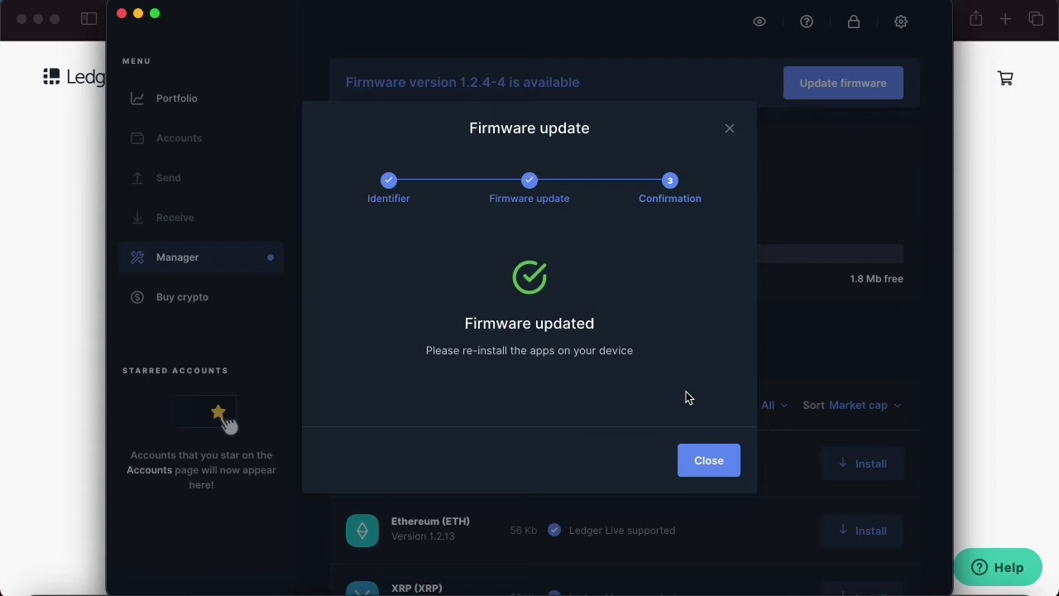
pyautogui.click(724, 461)
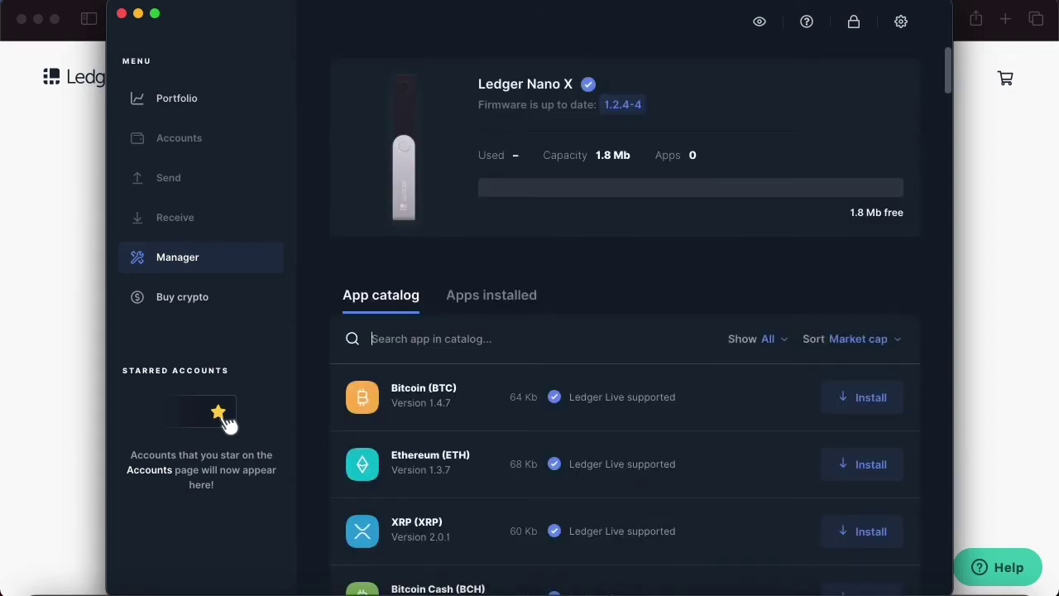
# Search the app catalog for 'carda' and install the Cardano ADA app
pyautogui.write('carda')
pyautogui.click(875, 398)
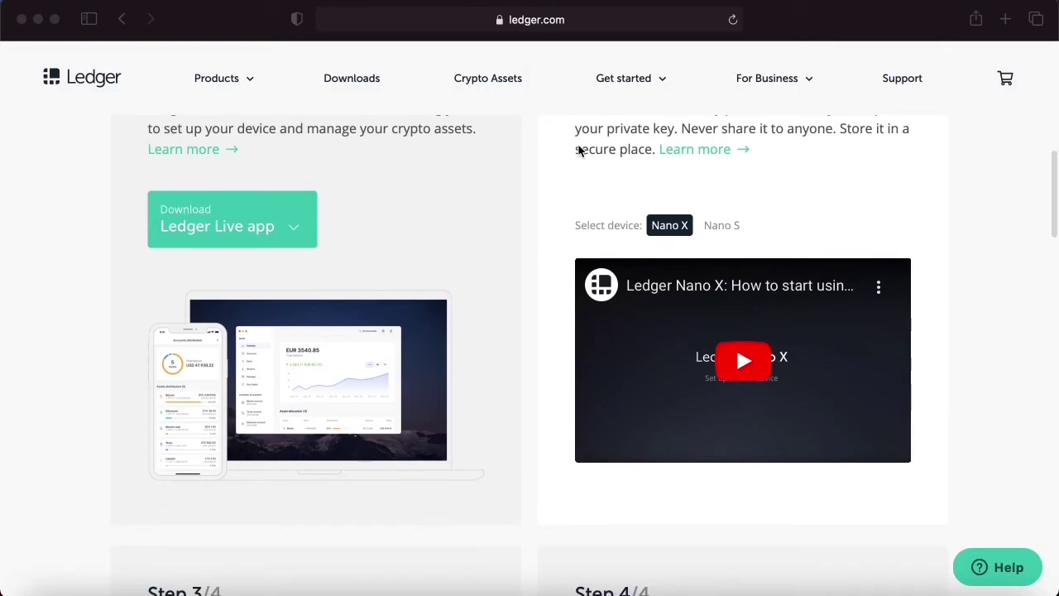
# Scroll the ledger.com guide to Step 3/4 and Step 4/4 on installing apps and adding accounts
pyautogui.scroll(-3, 579, 150)
pyautogui.scroll(-2, 579, 149)
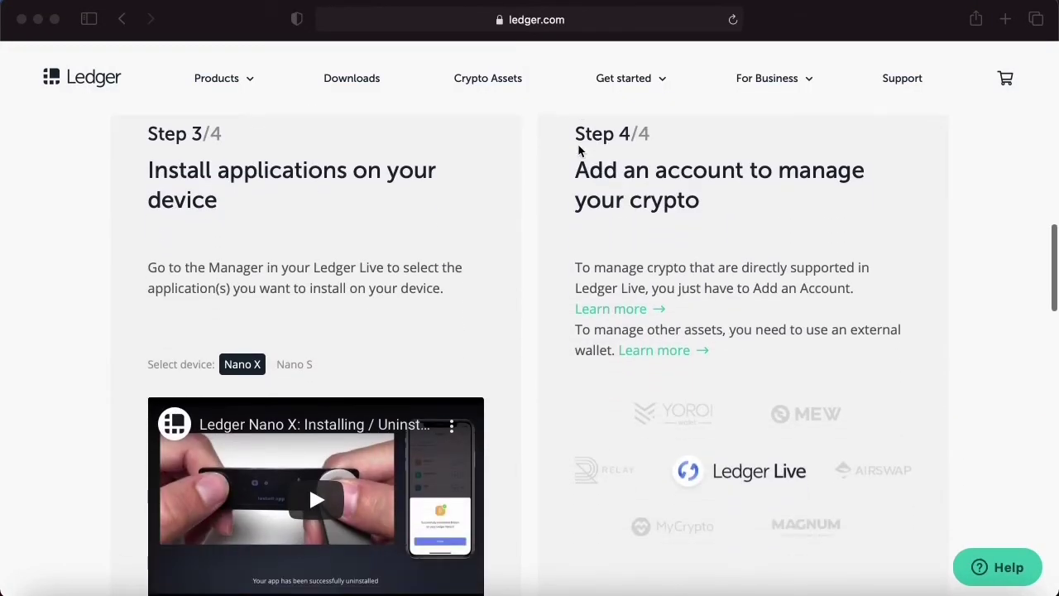
pyautogui.scroll(-1, 579, 149)
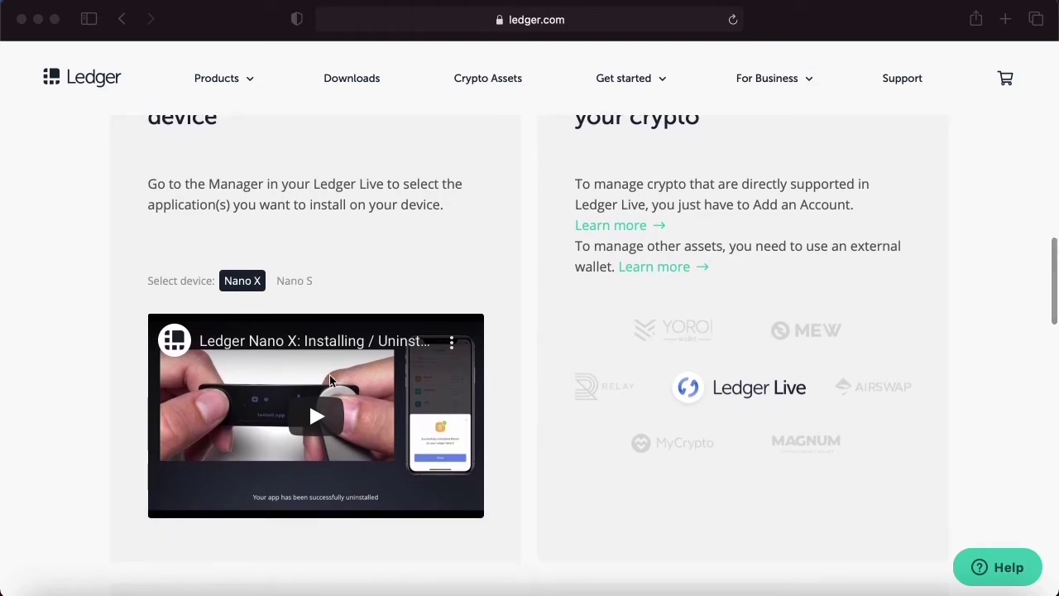
pyautogui.scroll(1, 579, 289)
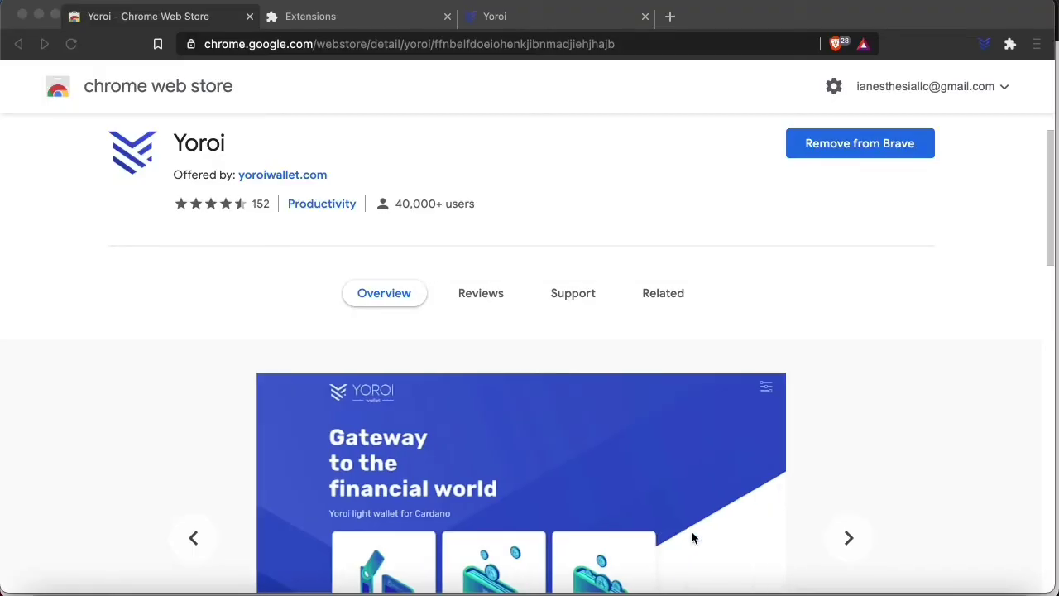
# Switch to Yoroi, browse the Delegation List and Delegation by Id pages, then show all wallets
pyautogui.click(376, 25)
pyautogui.click(544, 18)
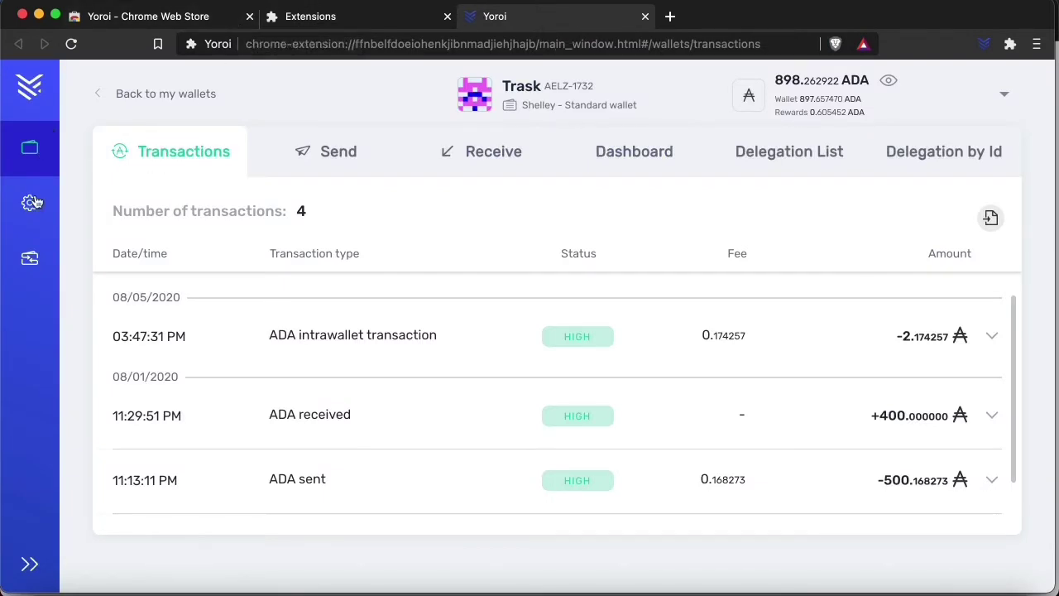
pyautogui.click(789, 152)
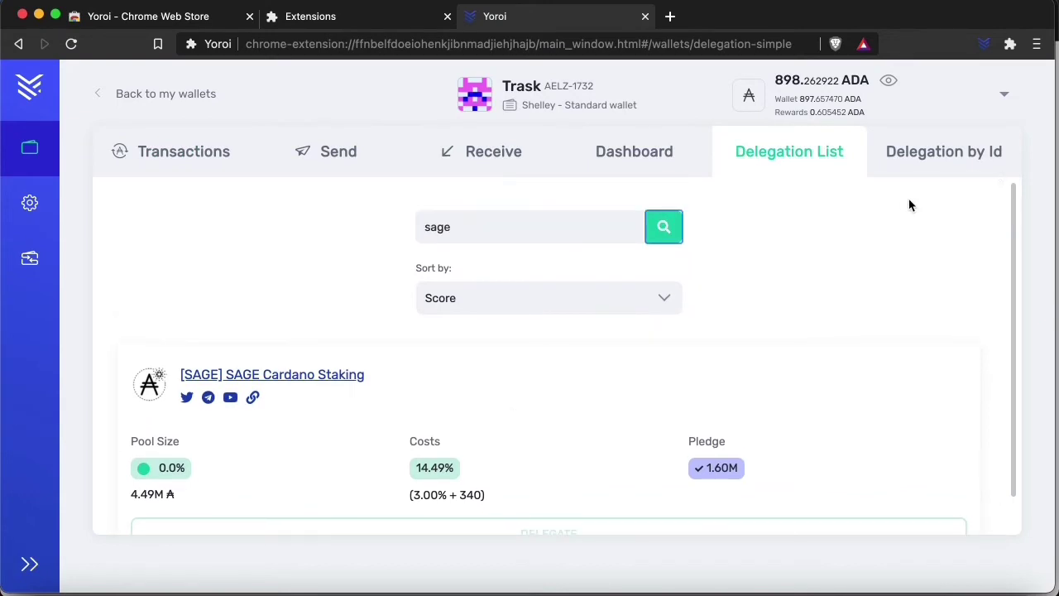
pyautogui.click(940, 158)
pyautogui.click(1006, 96)
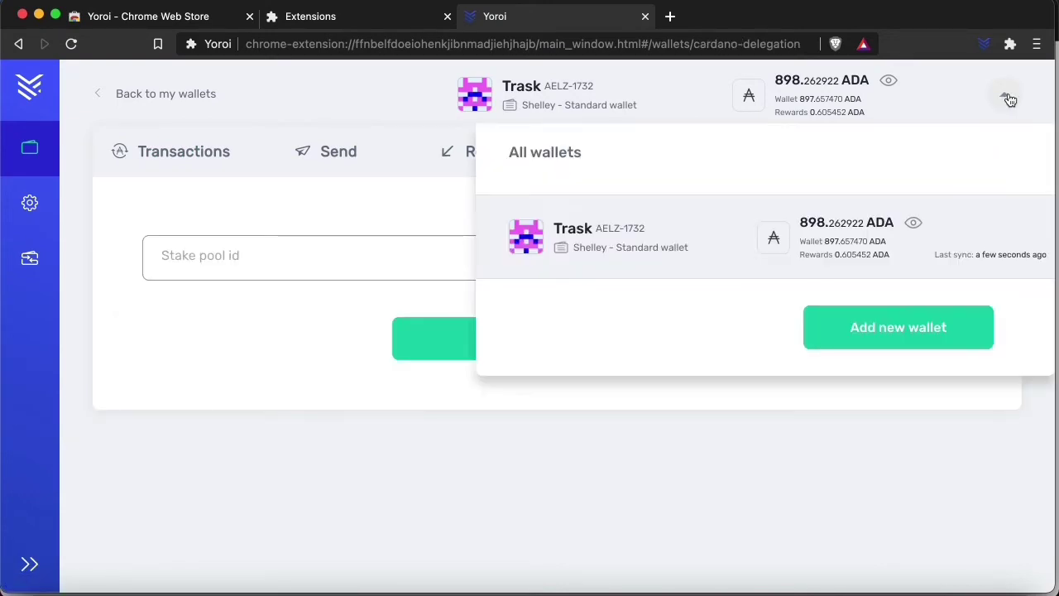
# Add a new Cardano Ledger hardware wallet of the Shelley-era type
pyautogui.click(897, 331)
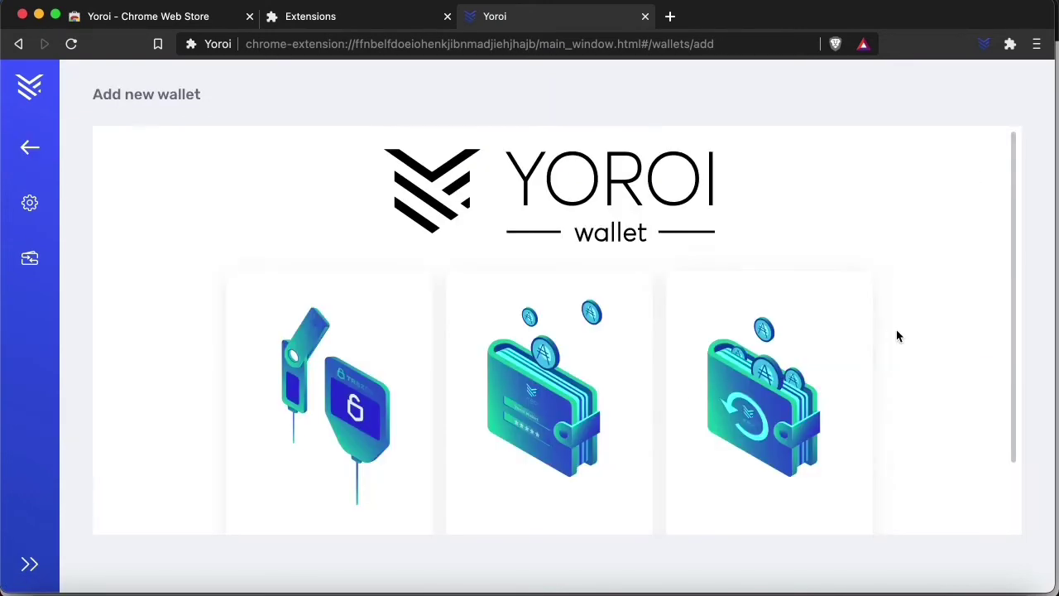
pyautogui.scroll(-2, 347, 421)
pyautogui.scroll(2, 331, 432)
pyautogui.scroll(-2, 332, 436)
pyautogui.click(322, 368)
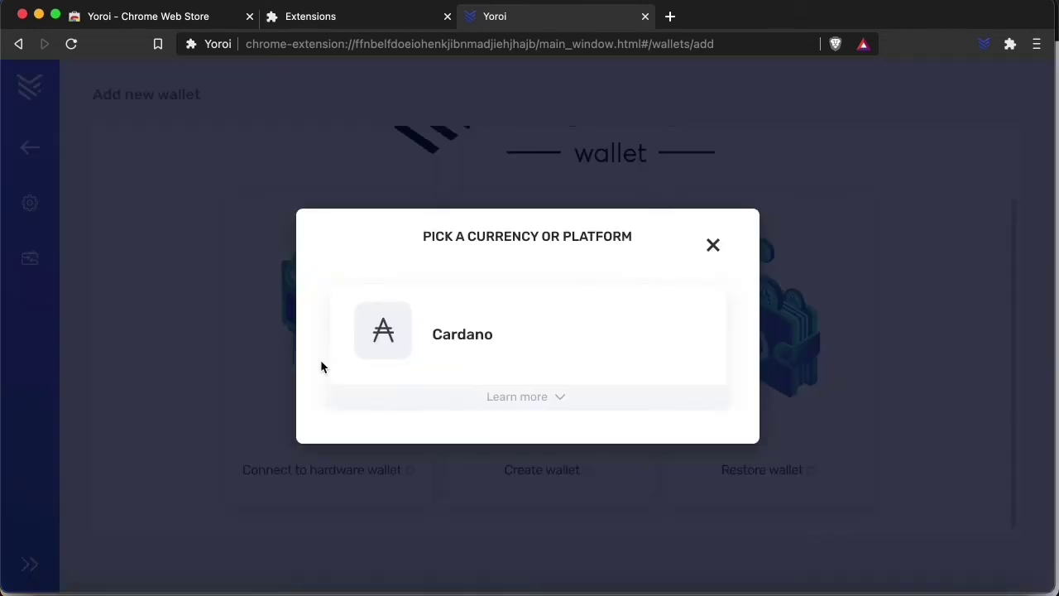
pyautogui.click(399, 343)
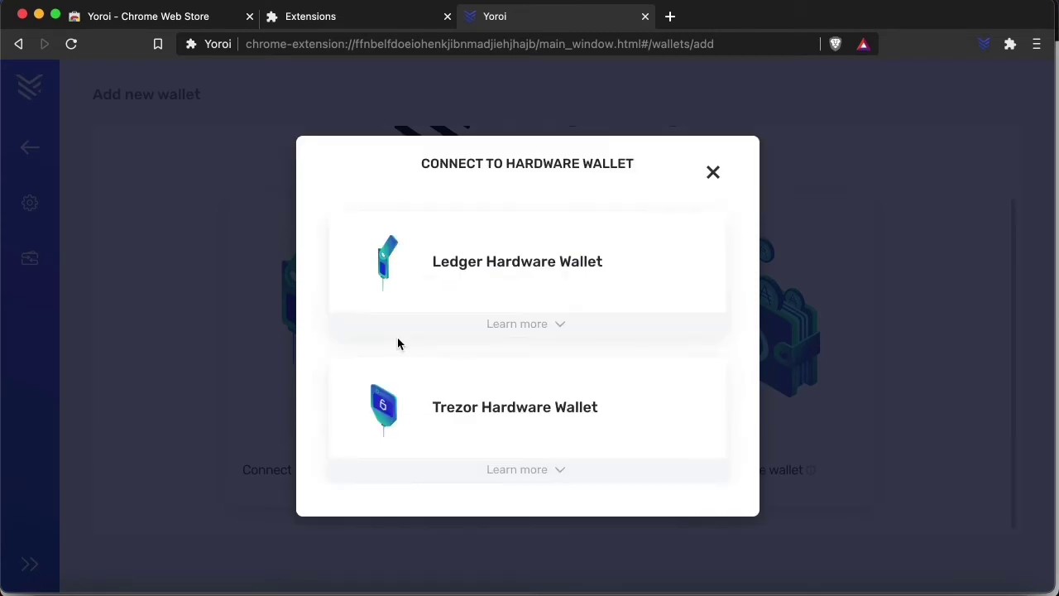
pyautogui.click(394, 273)
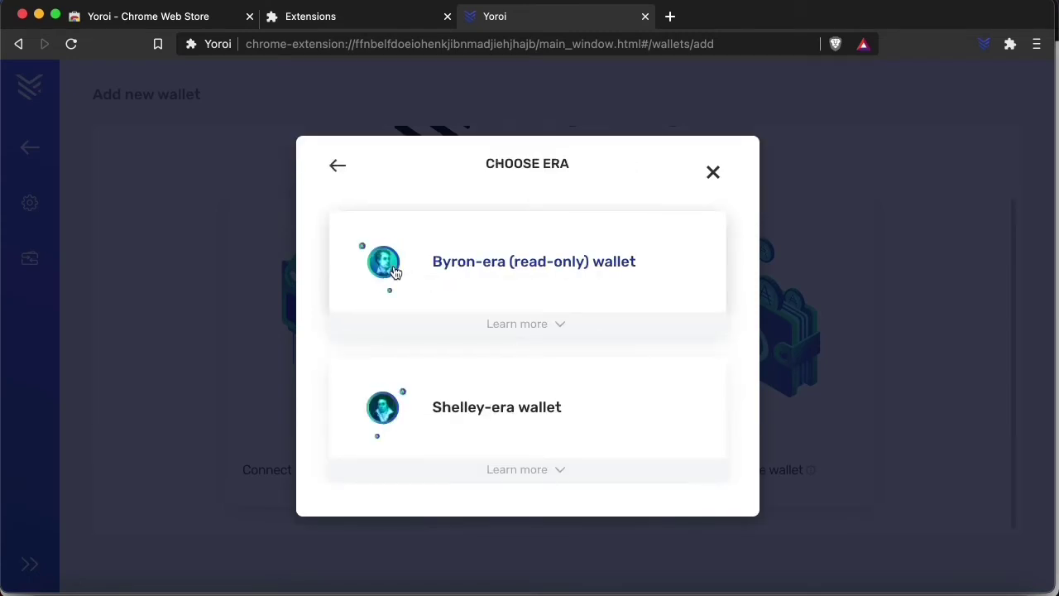
pyautogui.click(428, 411)
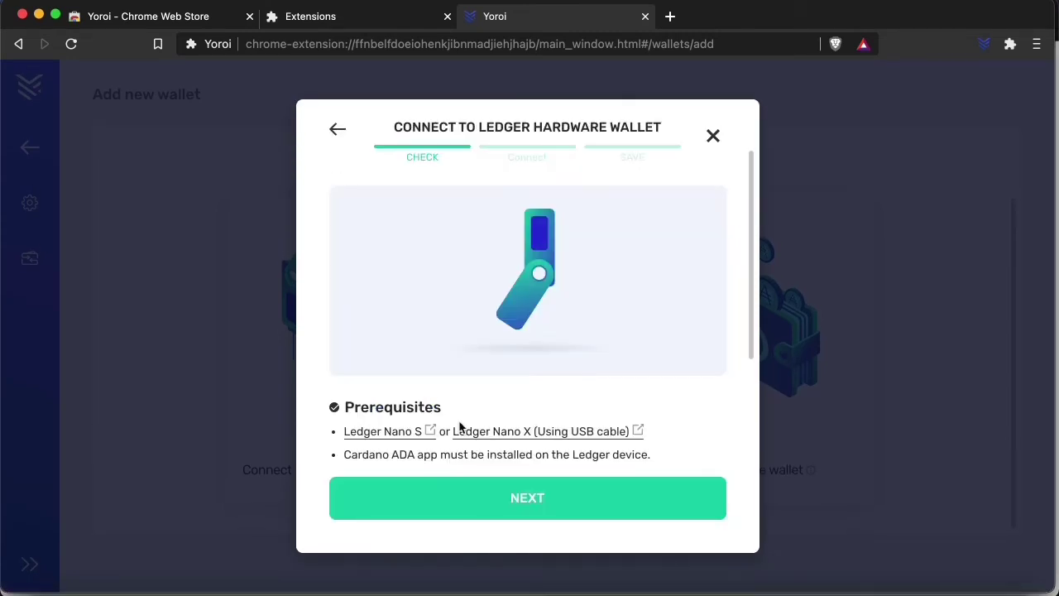
# Pass the prerequisites check and connect the Ledger, selecting LEDGER NANO X after reloading
pyautogui.click(522, 507)
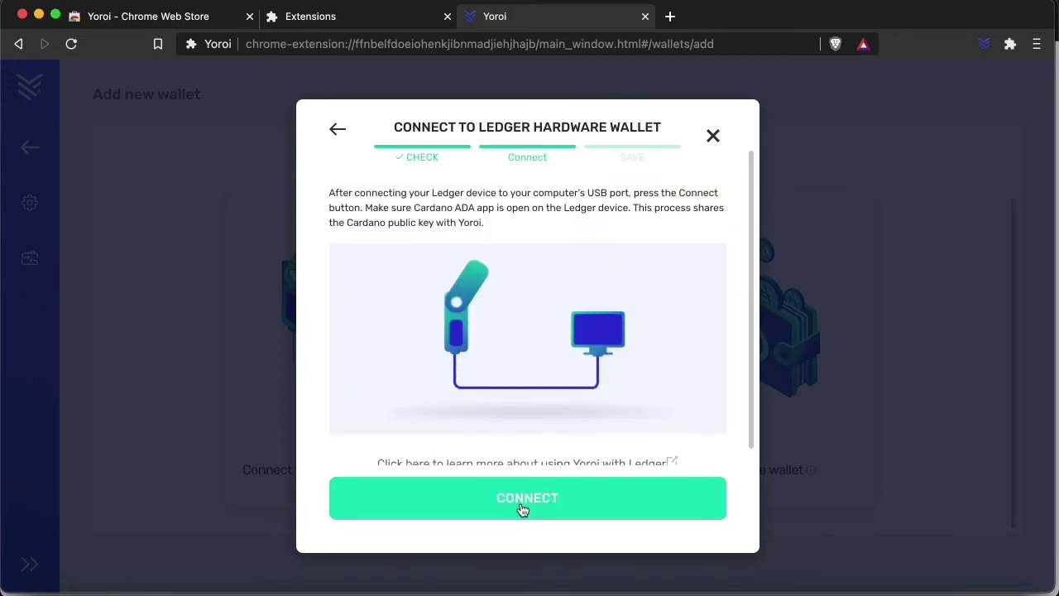
pyautogui.click(523, 506)
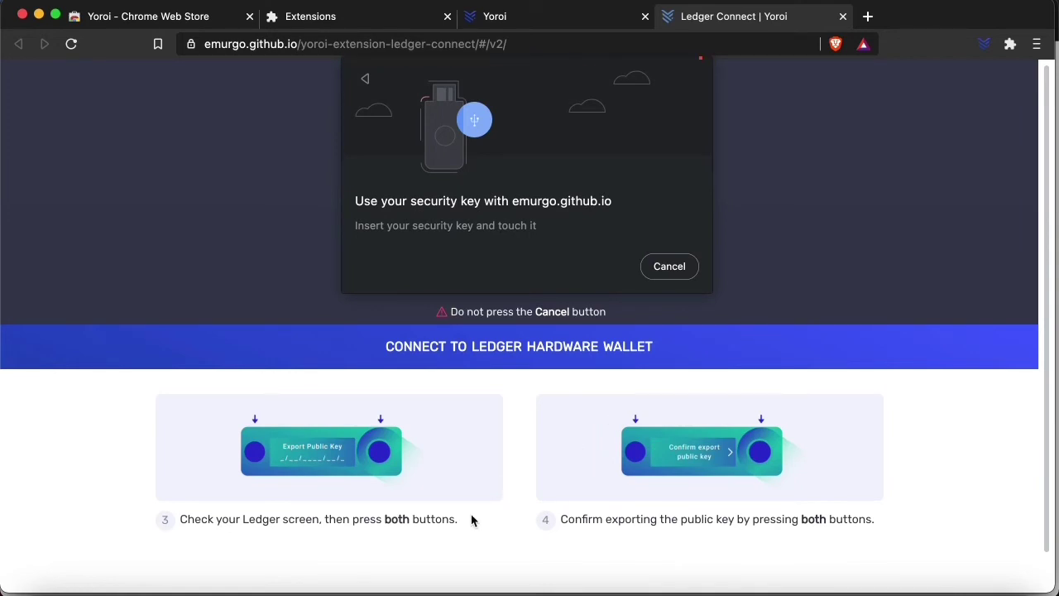
pyautogui.press('super+r')
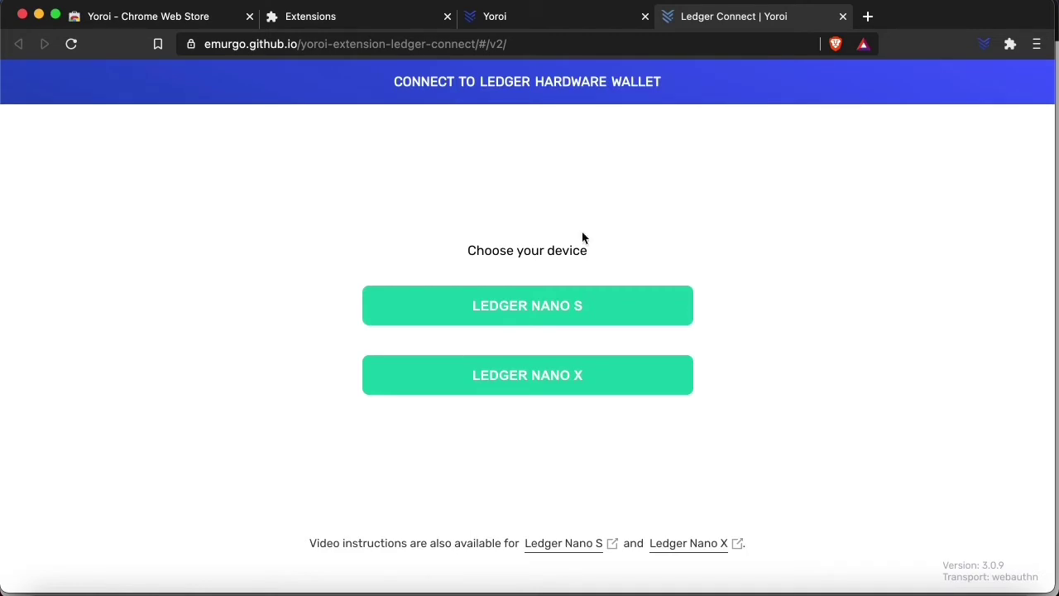
pyautogui.click(586, 384)
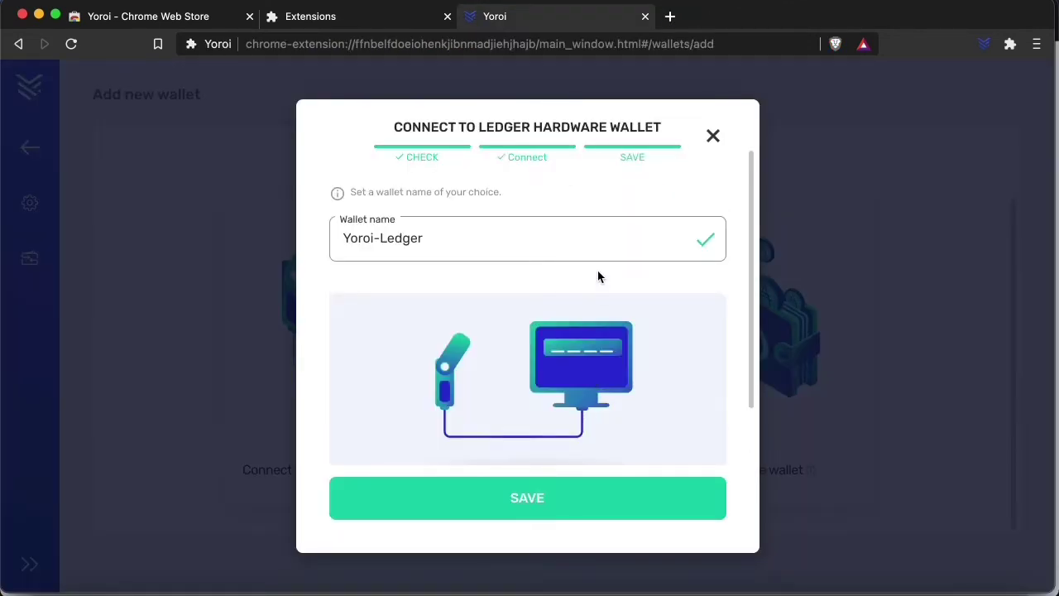
# Save the Ledger wallet as 'Yoroi-Ledger-Trask' and show its receive address
pyautogui.click(504, 238)
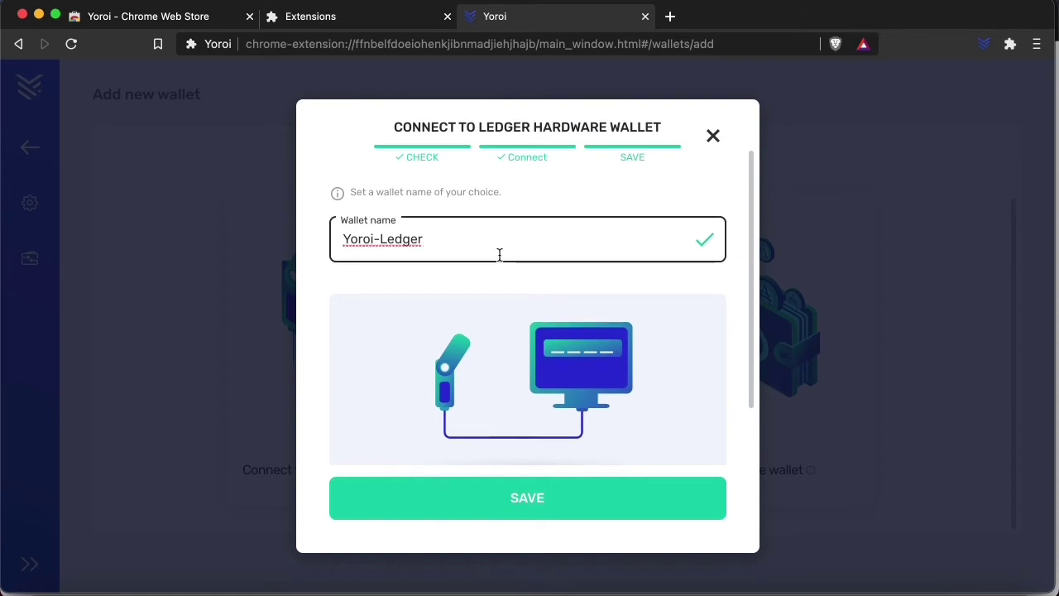
pyautogui.write('-Trask')
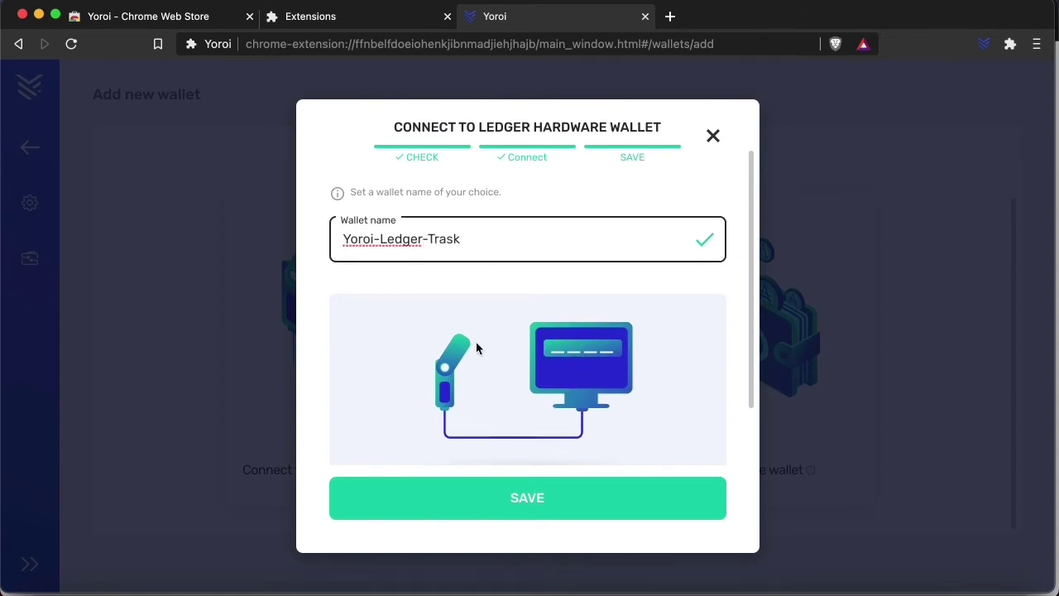
pyautogui.click(513, 519)
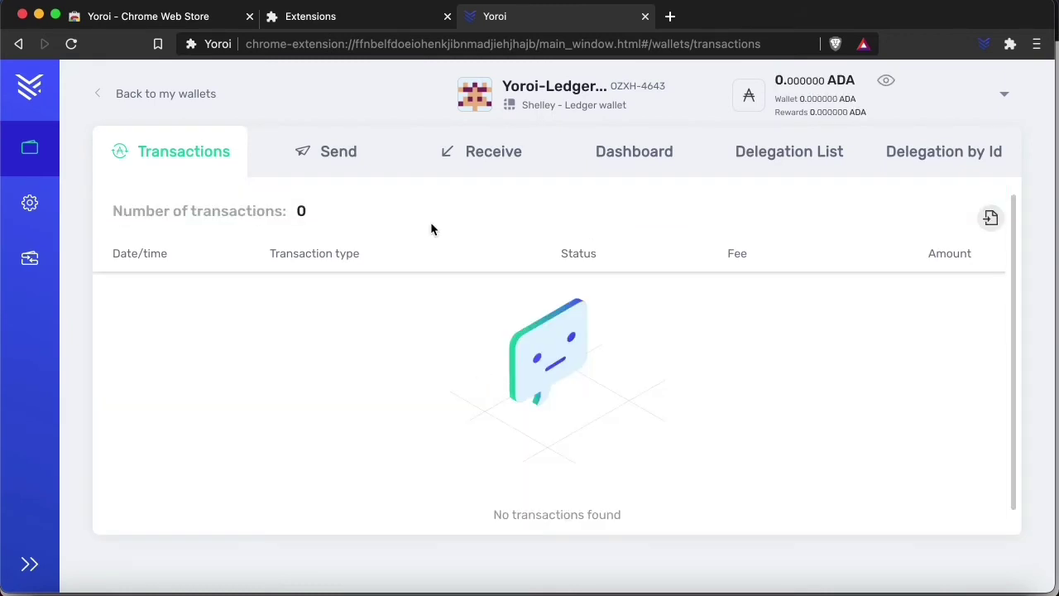
pyautogui.click(501, 156)
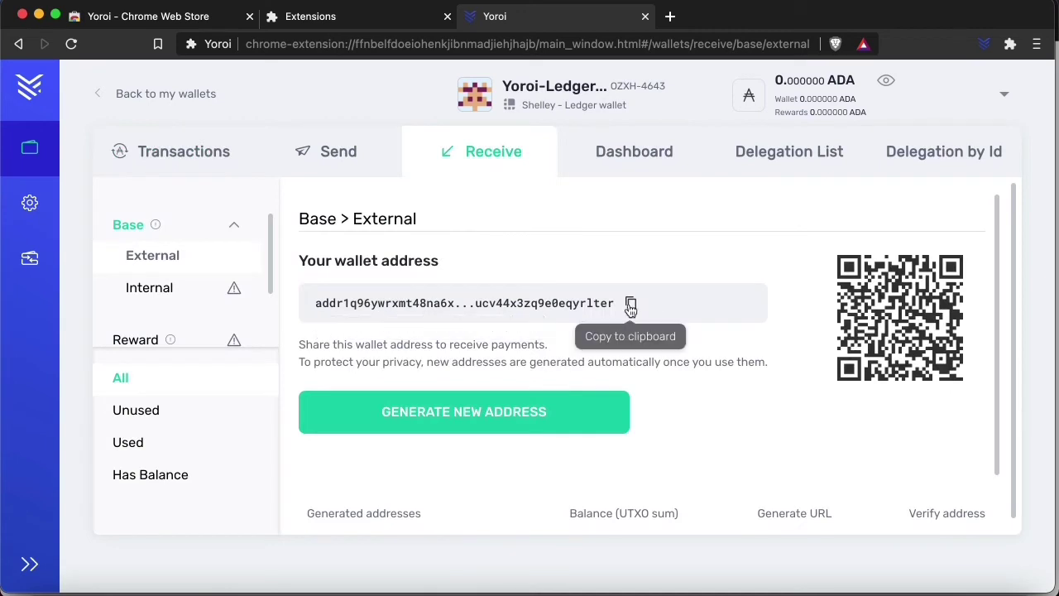
# Switch to the standard Trask wallet and open its Send form
pyautogui.click(1005, 97)
pyautogui.click(626, 241)
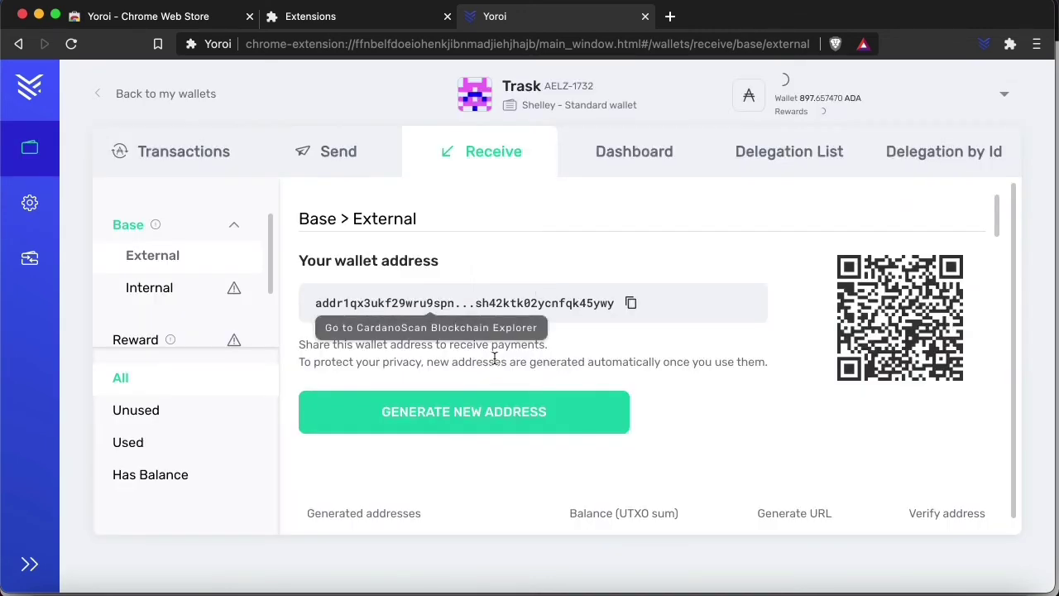
pyautogui.click(341, 152)
# Paste the Ledger wallet's address as receiver and enter 400 ADA as the amount
pyautogui.click(282, 259)
pyautogui.hotkey('ctrl', 'v')
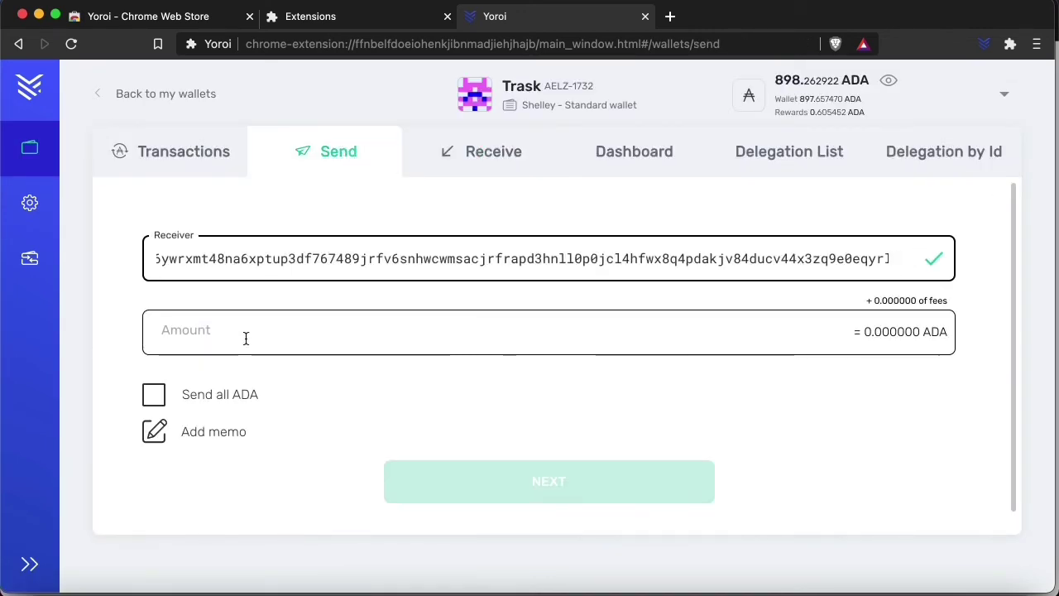
pyautogui.click(245, 337)
pyautogui.click(194, 378)
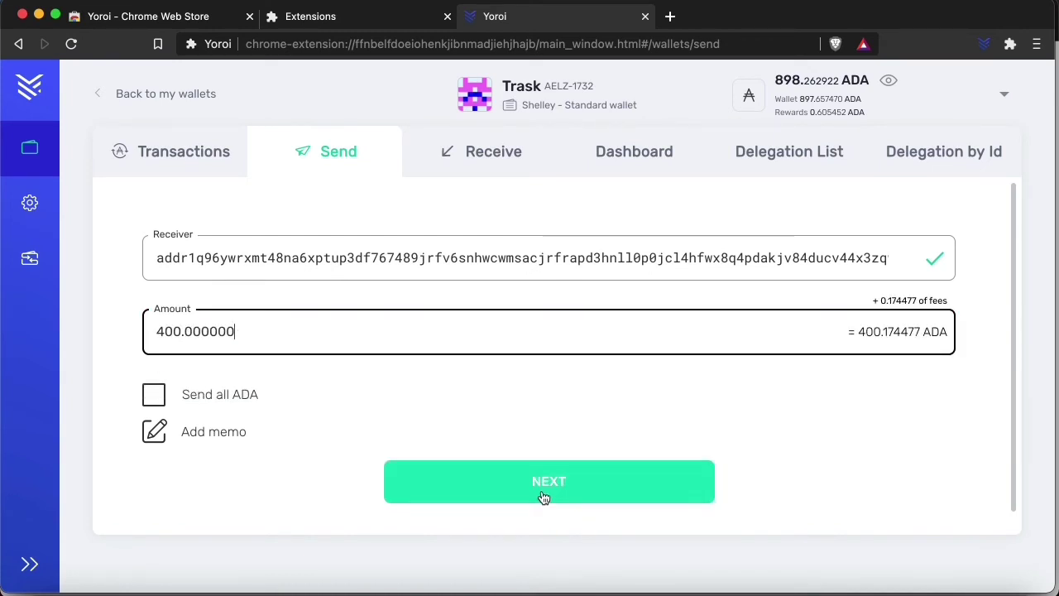
pyautogui.click(544, 496)
# Enter the spending password and submit the 400 ADA transaction
pyautogui.click(414, 406)
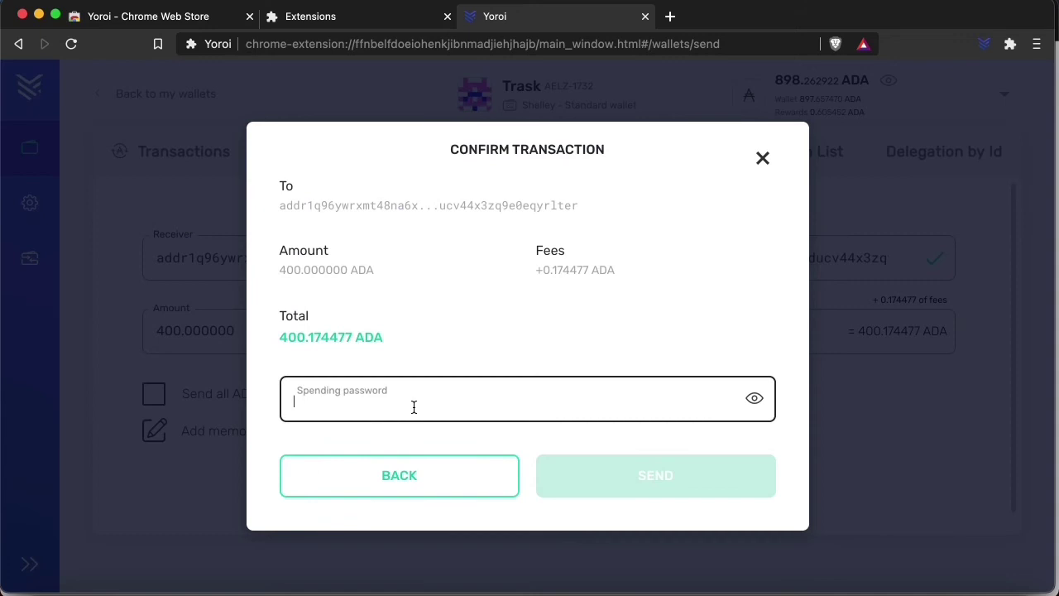
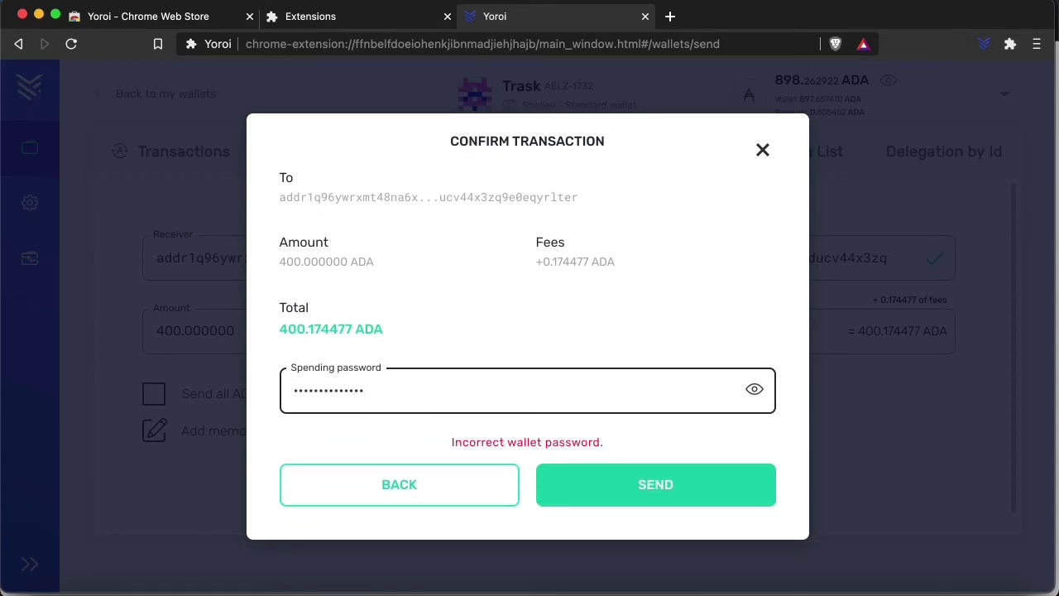
pyautogui.click(621, 472)
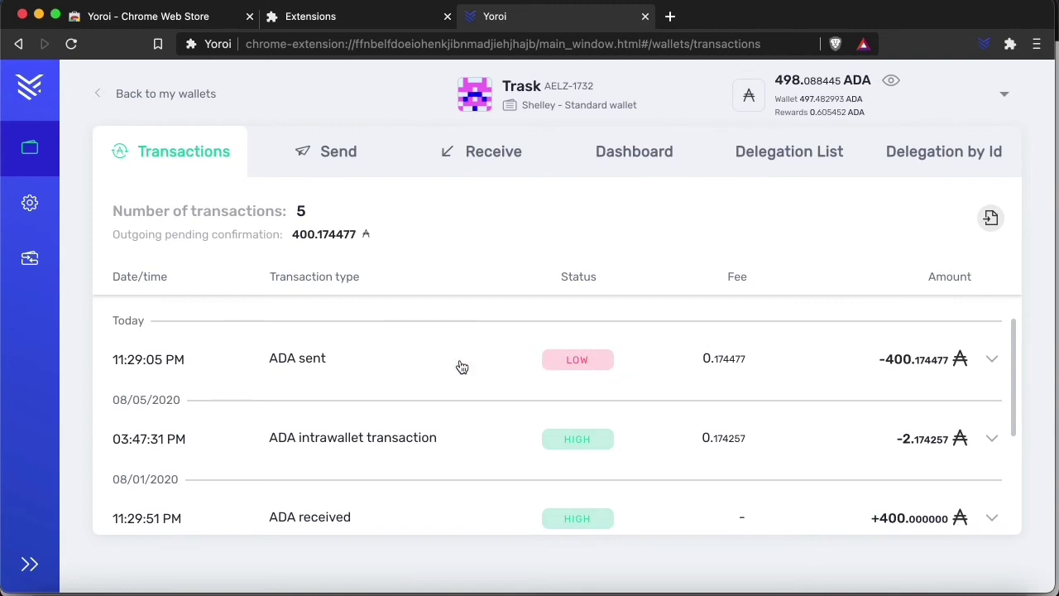
# Expand and review the sent 400 ADA transaction's details, then collapse them
pyautogui.click(462, 366)
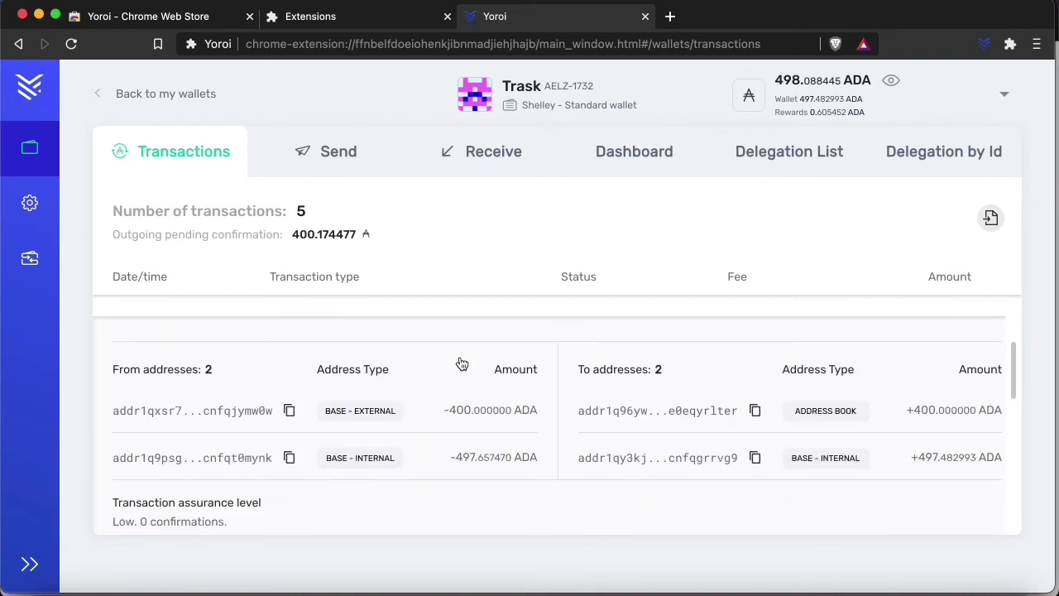
pyautogui.scroll(2, 461, 364)
pyautogui.click(433, 372)
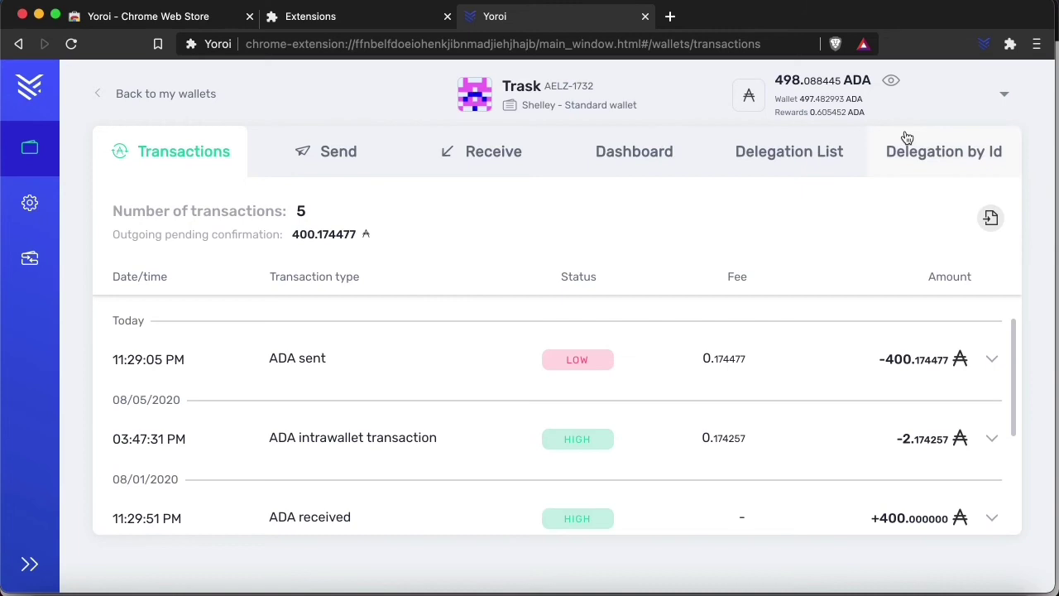
# Switch to the Ledger wallet and open its Dashboard's stake pool Delegation List
pyautogui.click(1004, 99)
pyautogui.click(641, 341)
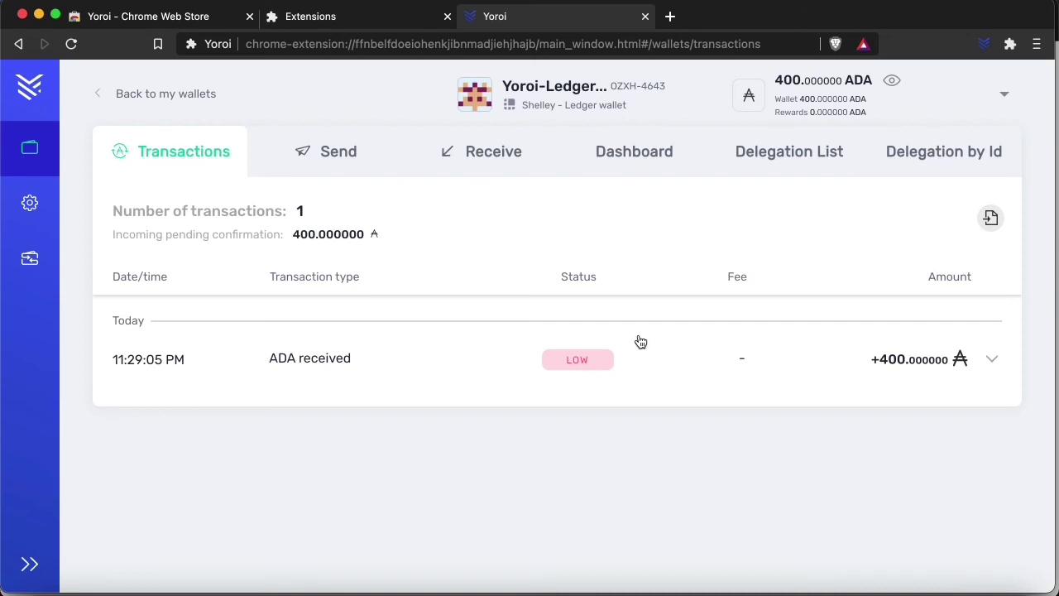
pyautogui.click(614, 156)
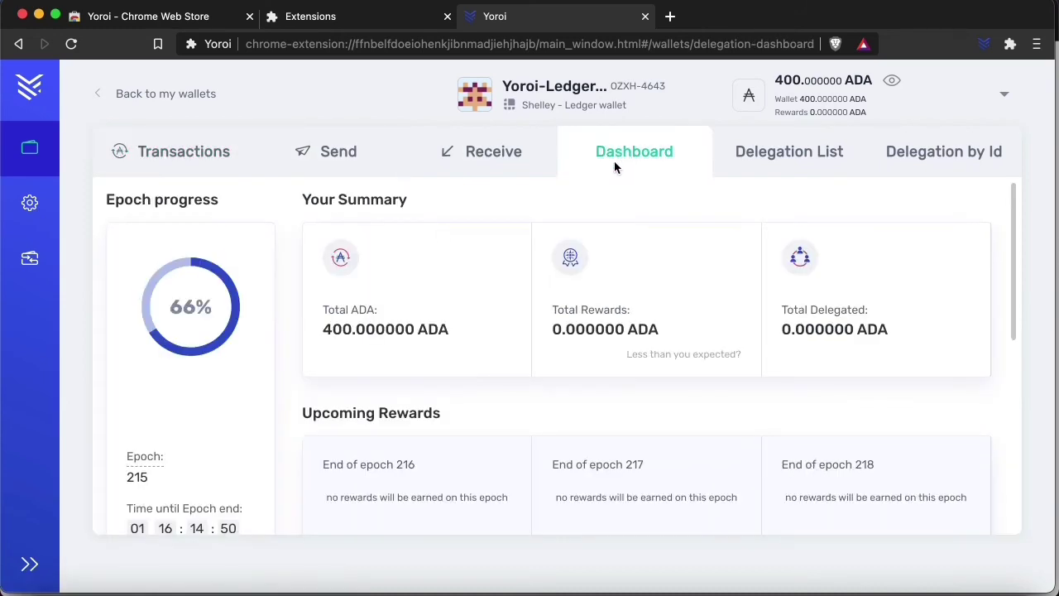
pyautogui.scroll(-2, 569, 286)
pyautogui.scroll(2, 569, 285)
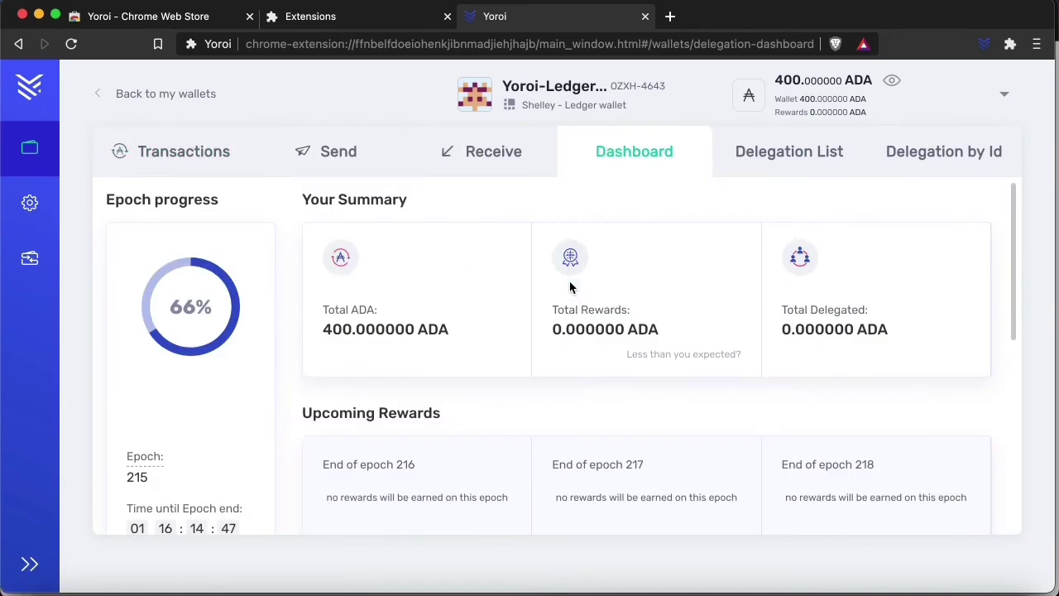
pyautogui.click(805, 158)
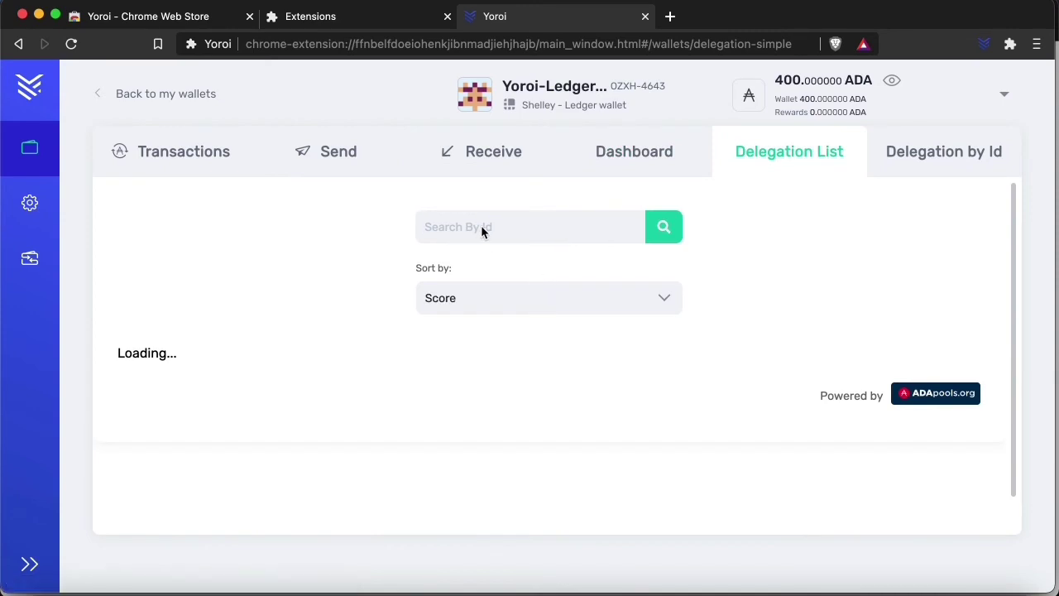
# Find the SAGE Cardano Staking pool by searching 'sage', delegate to it, and sign with the Ledger
pyautogui.click(481, 225)
pyautogui.write('sage')
pyautogui.click(666, 228)
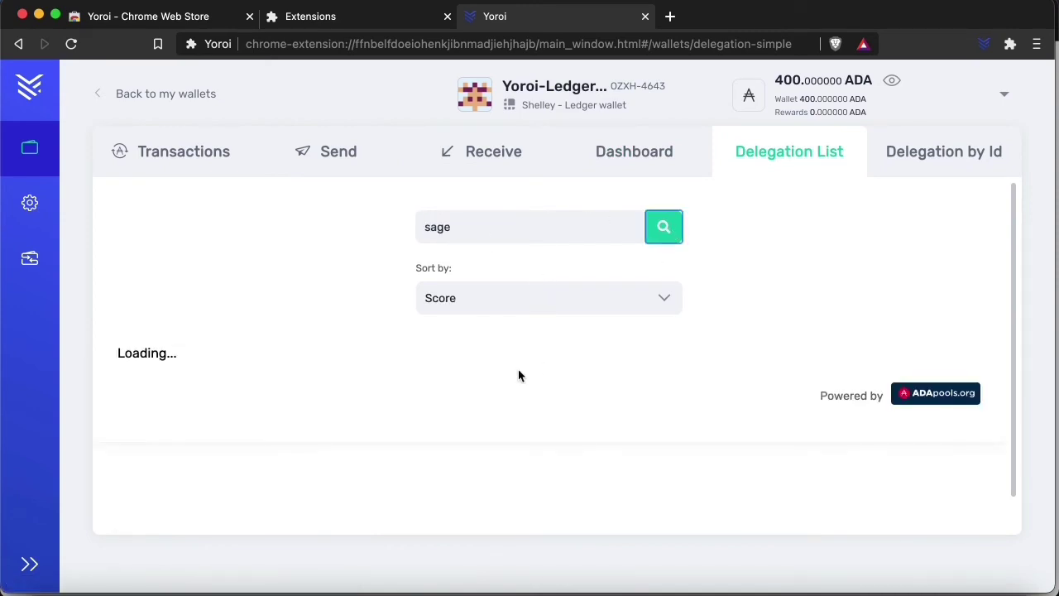
pyautogui.scroll(-2, 267, 463)
pyautogui.click(403, 467)
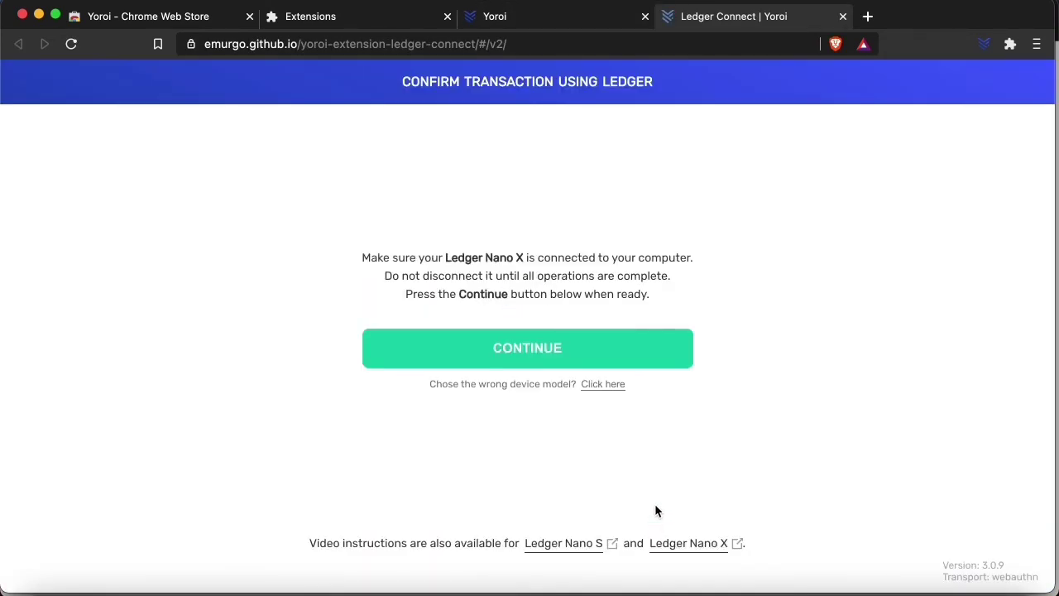
pyautogui.click(532, 349)
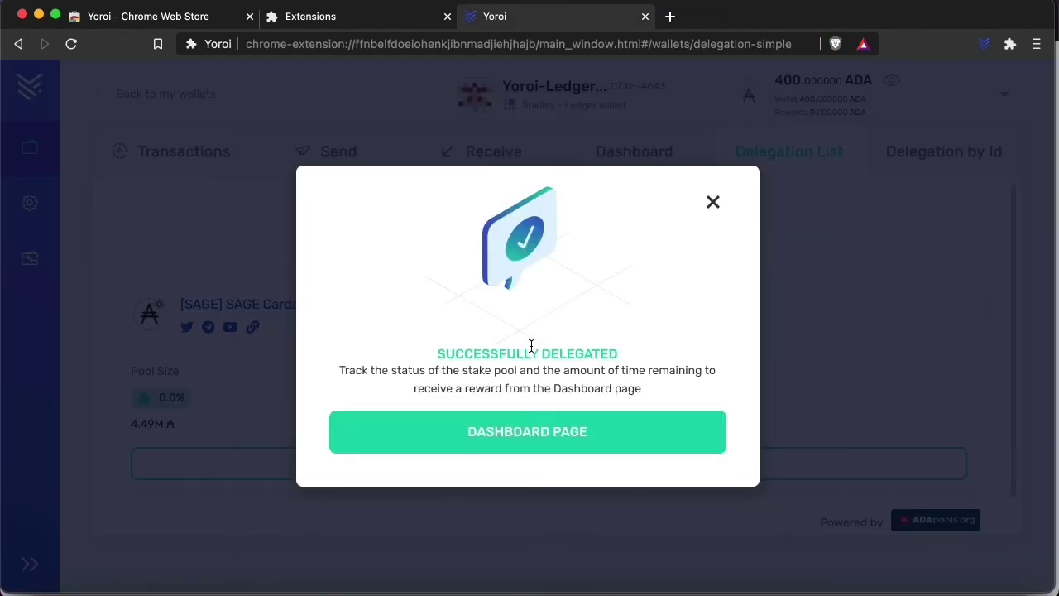
# Go to the dashboard and review the 400 ADA total and epoch 215 progress
pyautogui.click(546, 446)
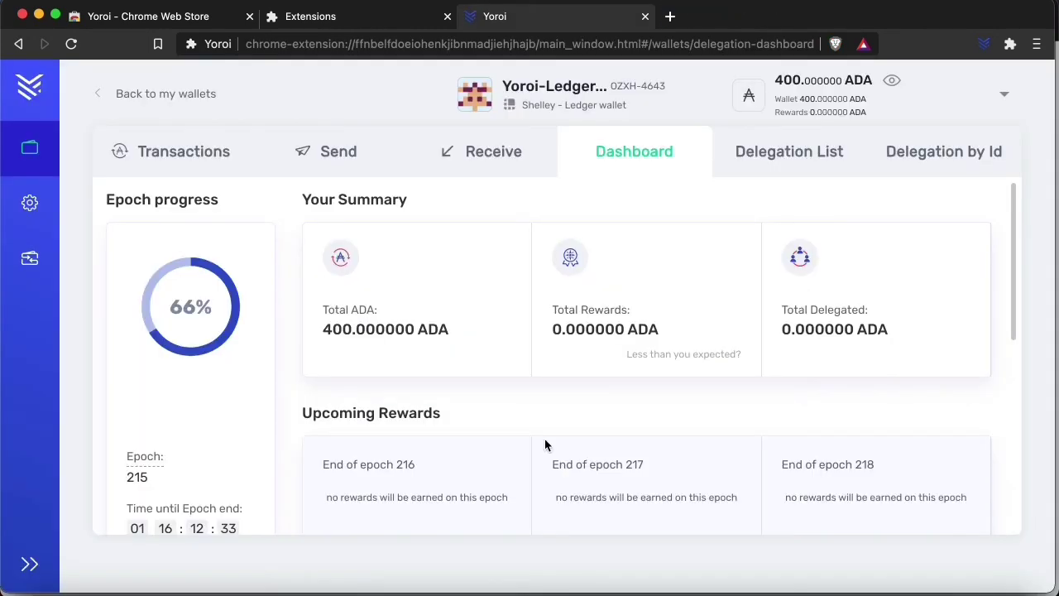
pyautogui.scroll(-2, 544, 446)
pyautogui.scroll(-3, 544, 446)
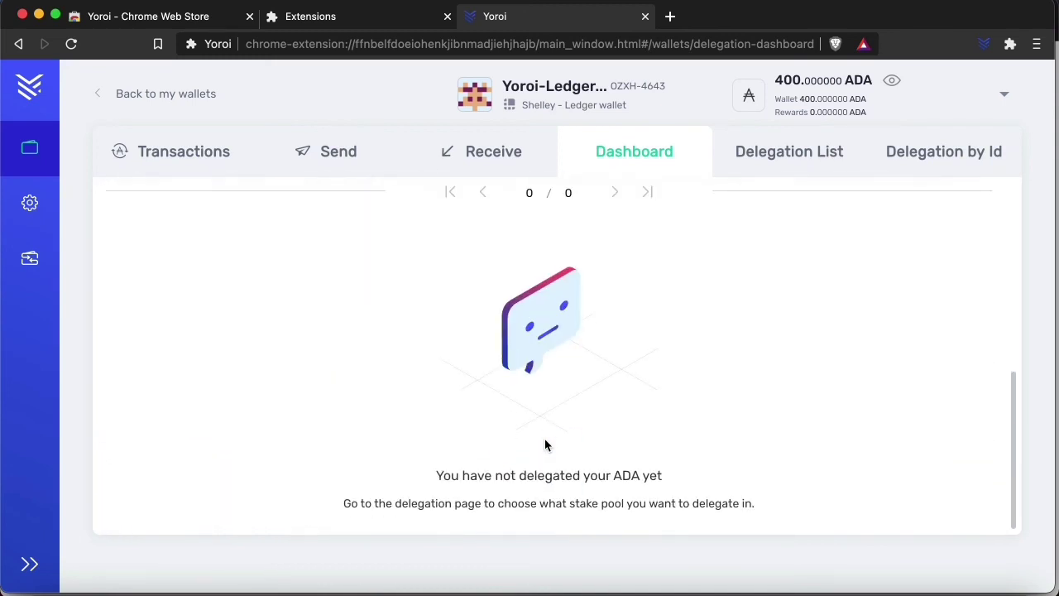
pyautogui.scroll(5, 544, 446)
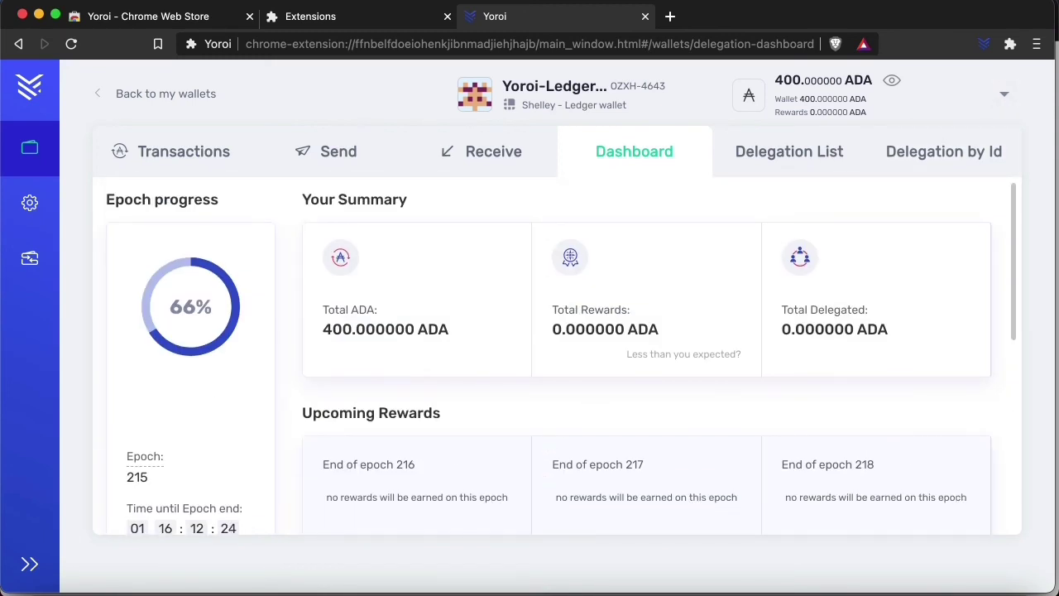